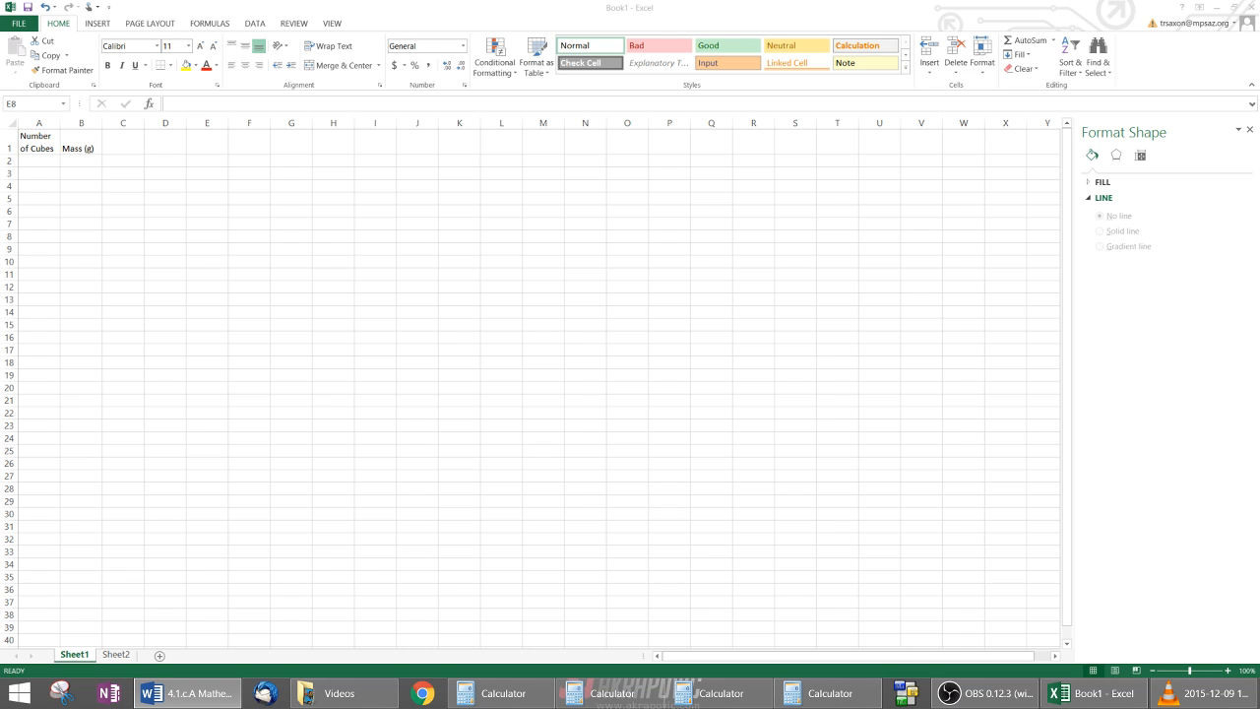
Step: Enter 5 cubes with a mass of 22.5 g in the first data row, cells A2 and B2
left_click(39, 163)
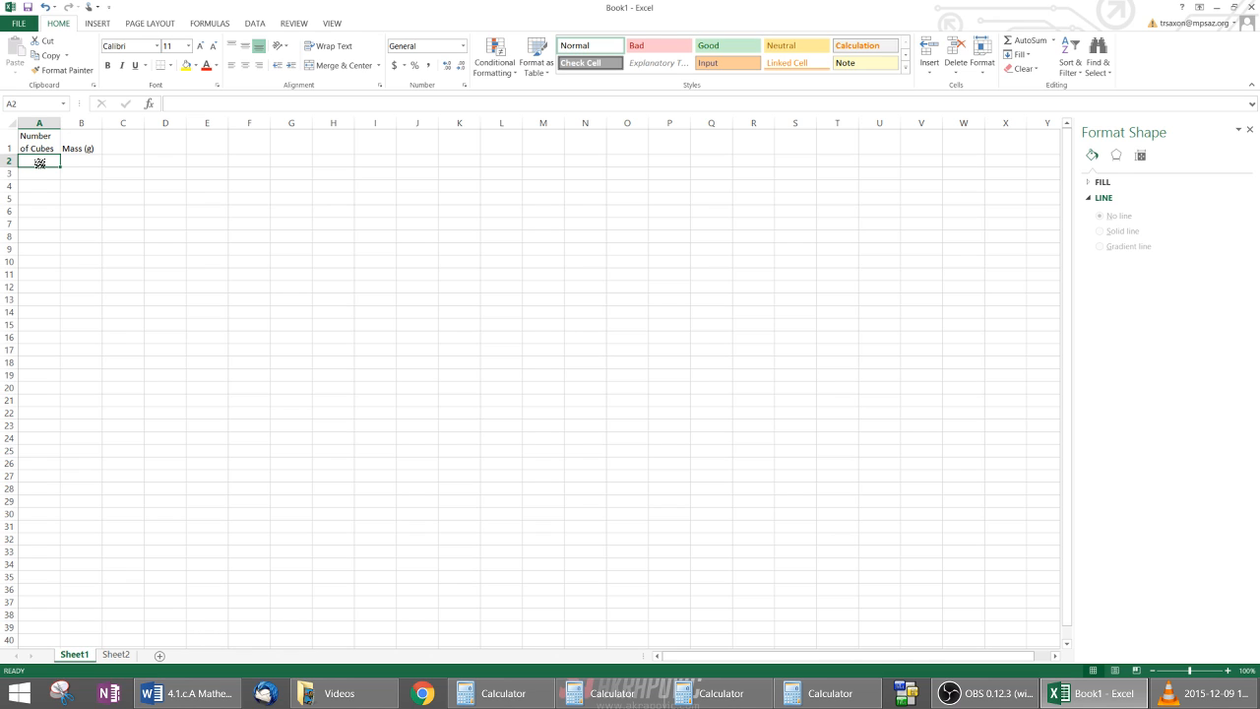
key("Tab")
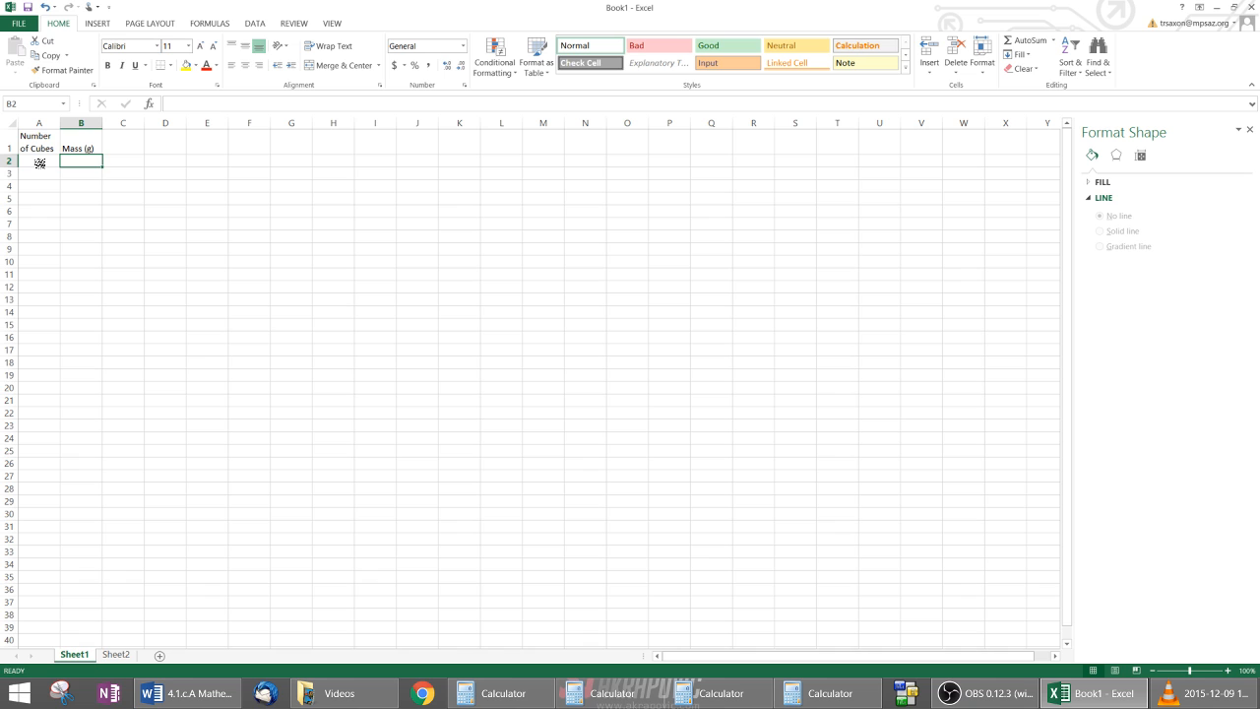
left_click(39, 162)
type("5")
key("Tab")
type("22.5")
key("Return")
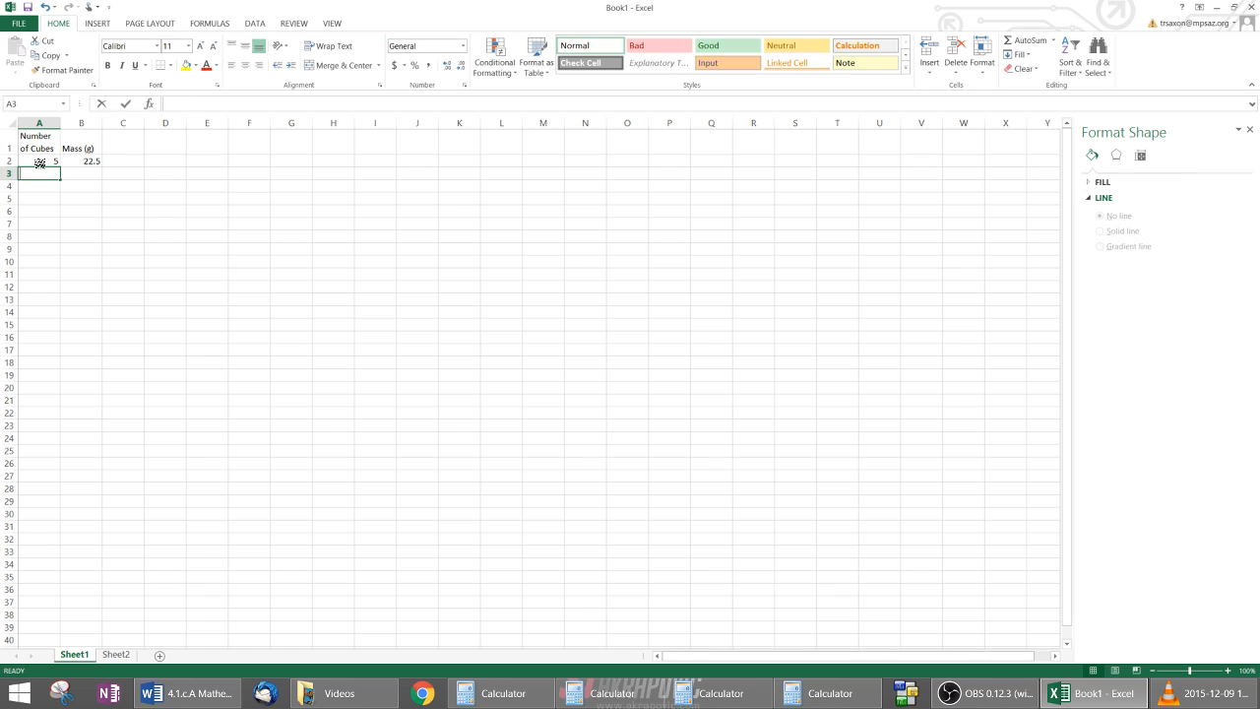
type("5")
Step: Fill row 3 with 5 cubes and 22.6 g, and row 4 with 6 cubes and 27.2 g
key("Tab")
type("22.6")
key("Return")
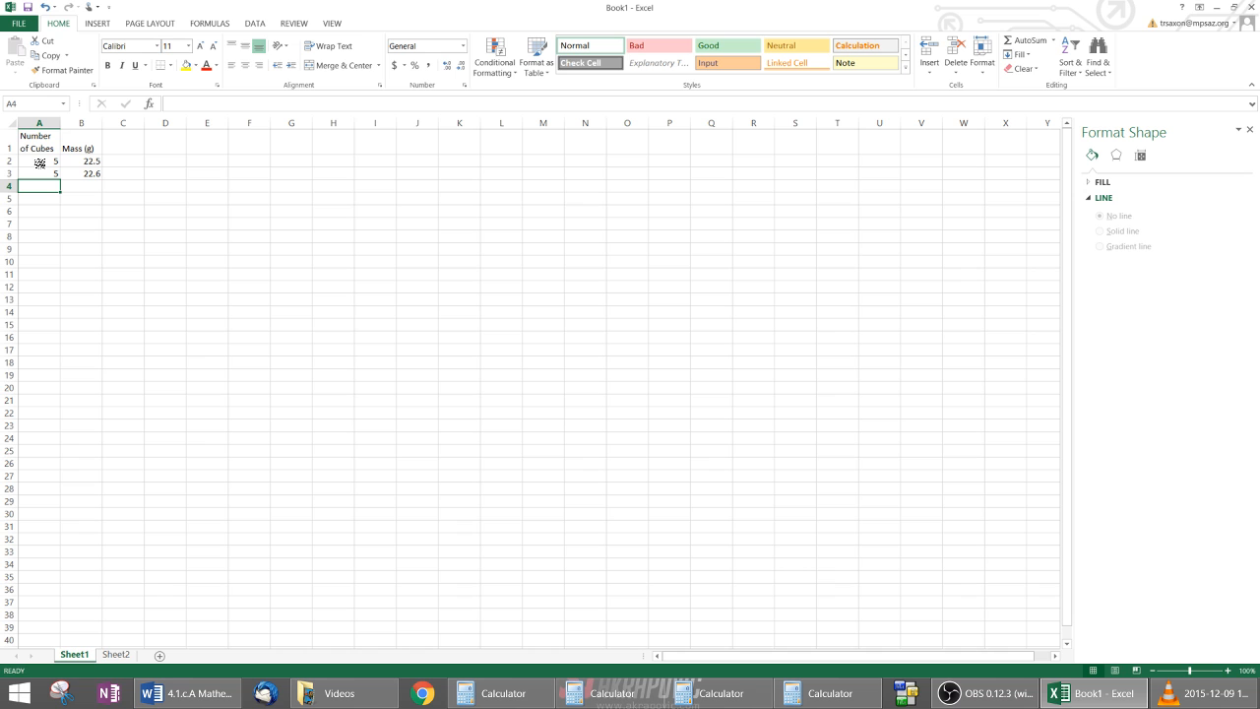
type("6")
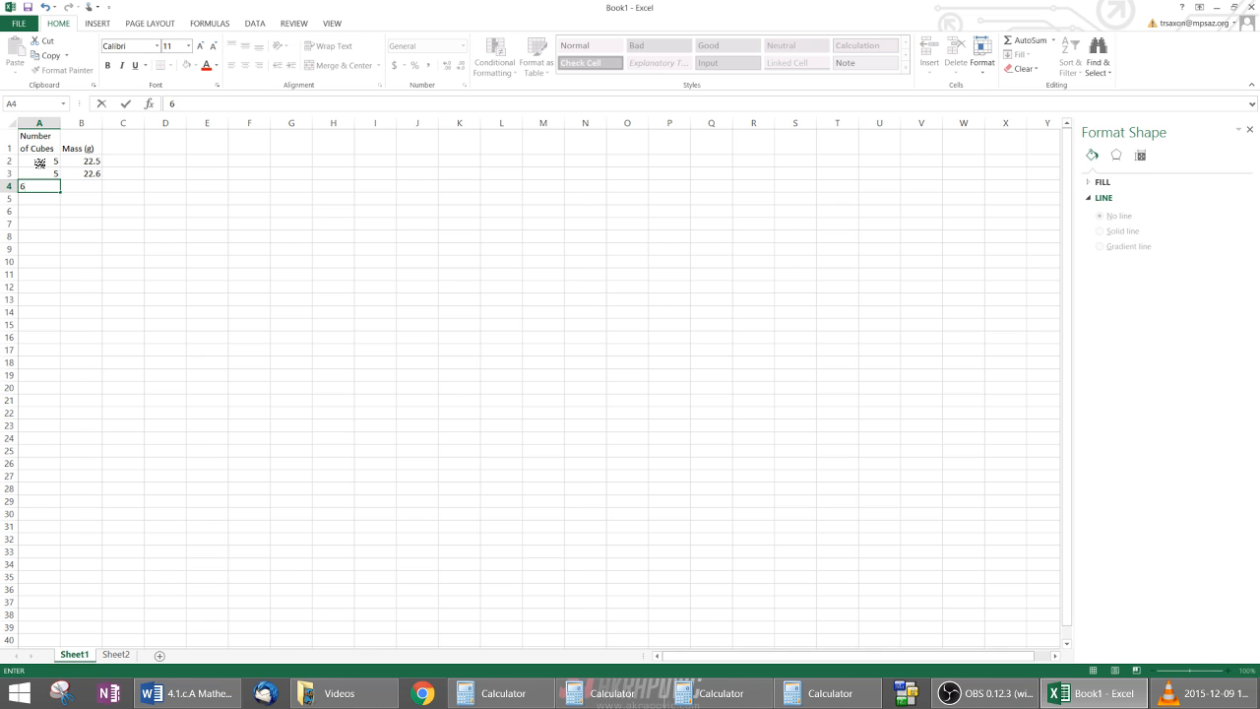
key("Tab")
type("27.2")
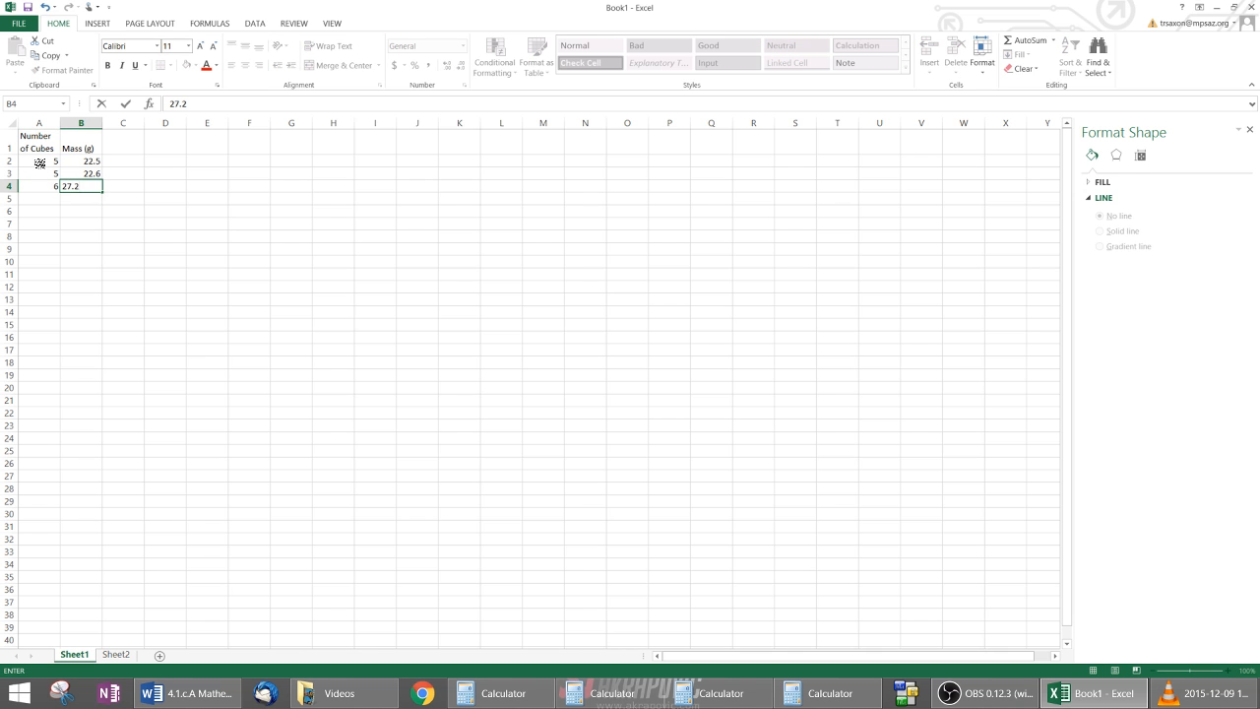
key("Return")
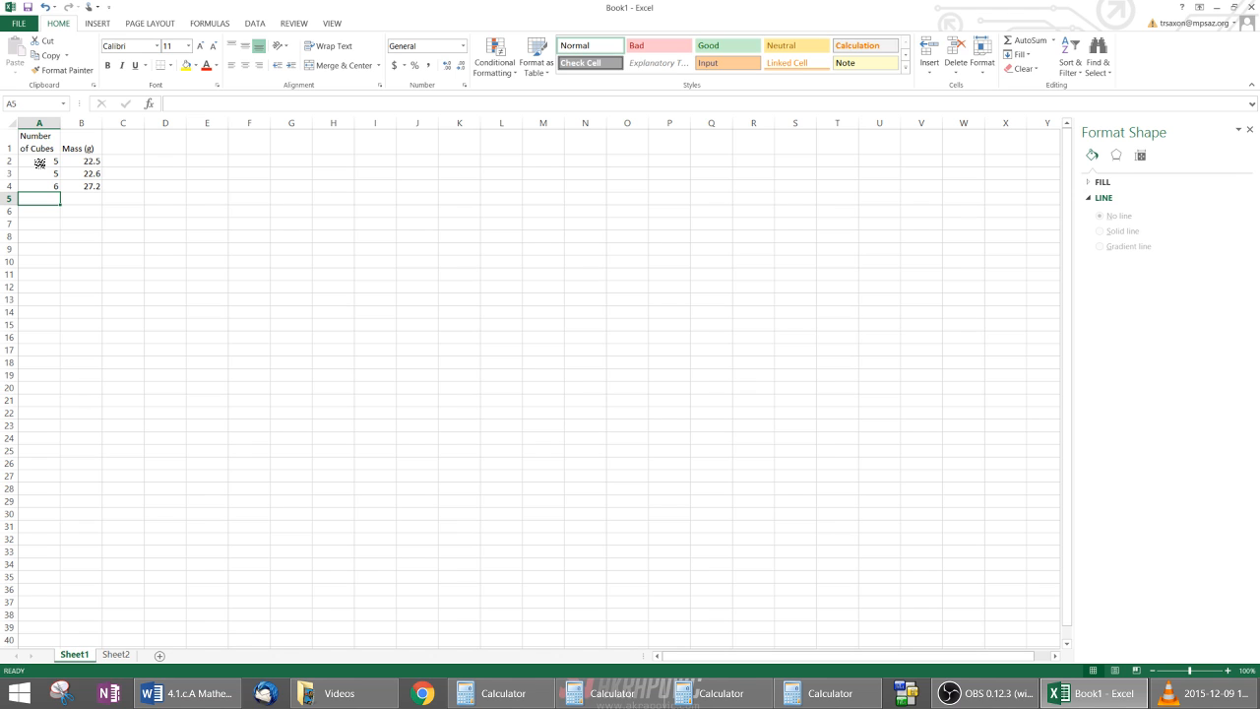
Step: Fill row 5 with 6 cubes and 27 g, and row 6 with 5 cubes and 22.4 g
type("6")
key("Tab")
type("27")
key("Return")
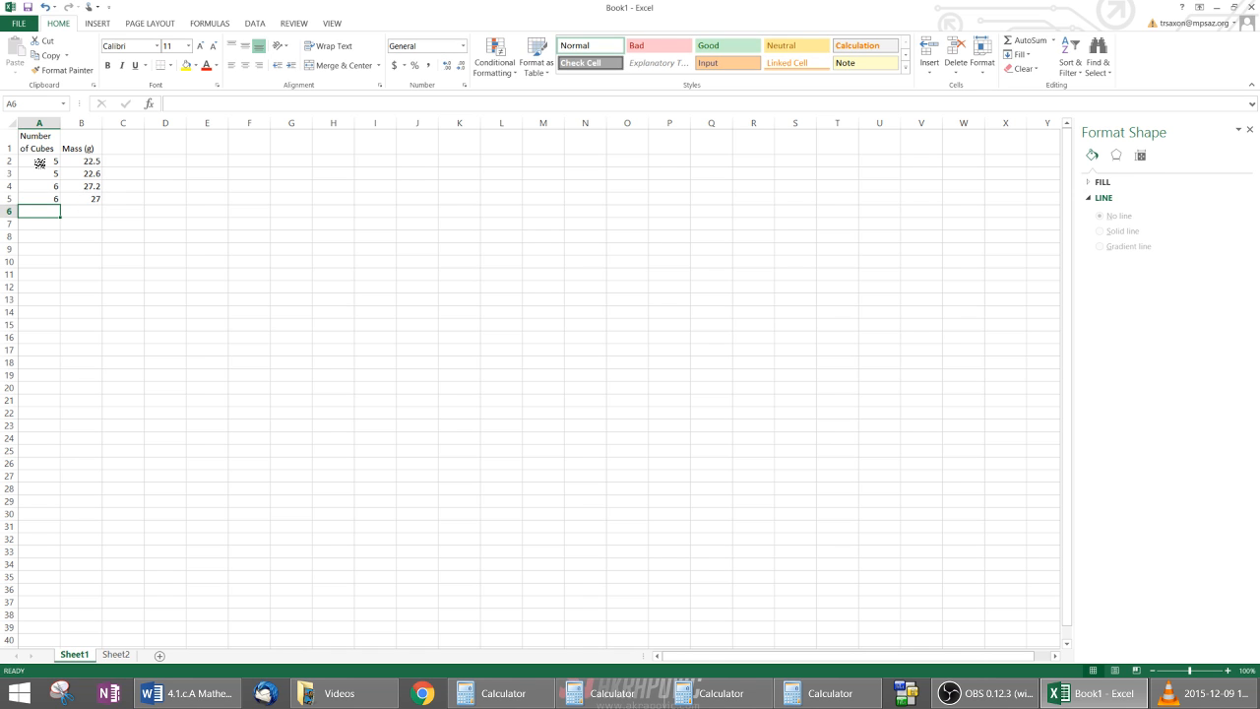
type("5")
key("Tab")
type("22")
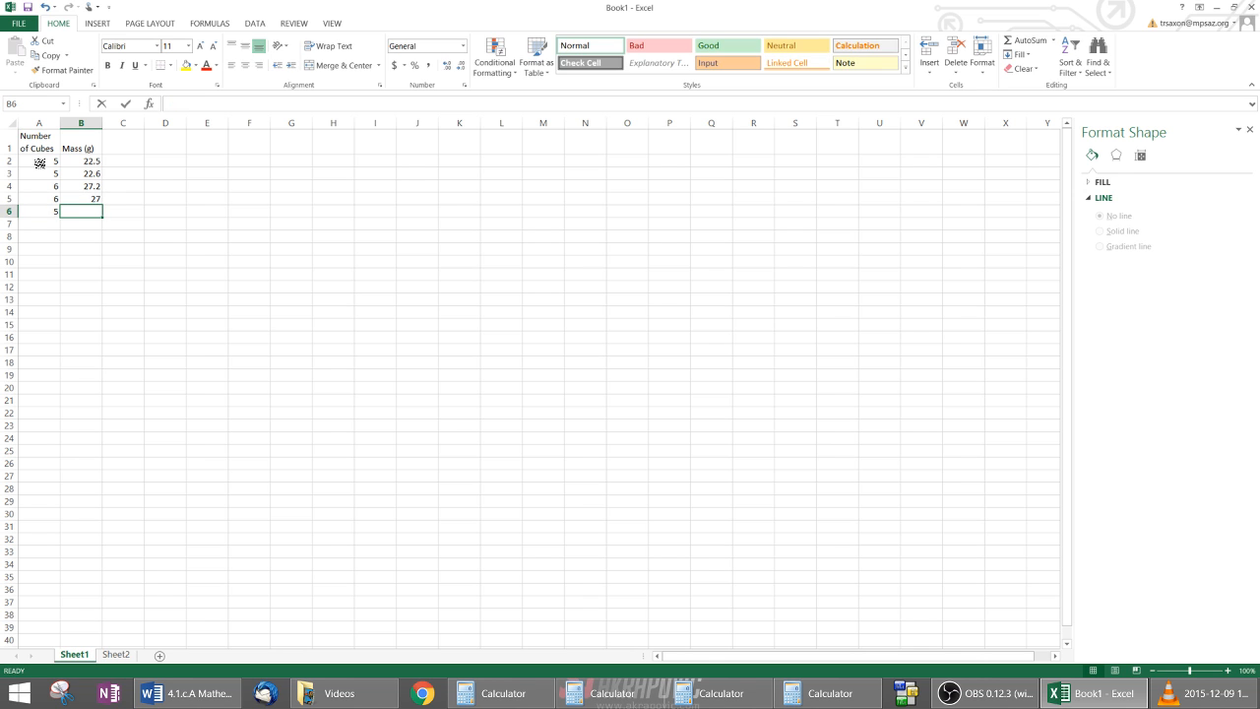
key("Return")
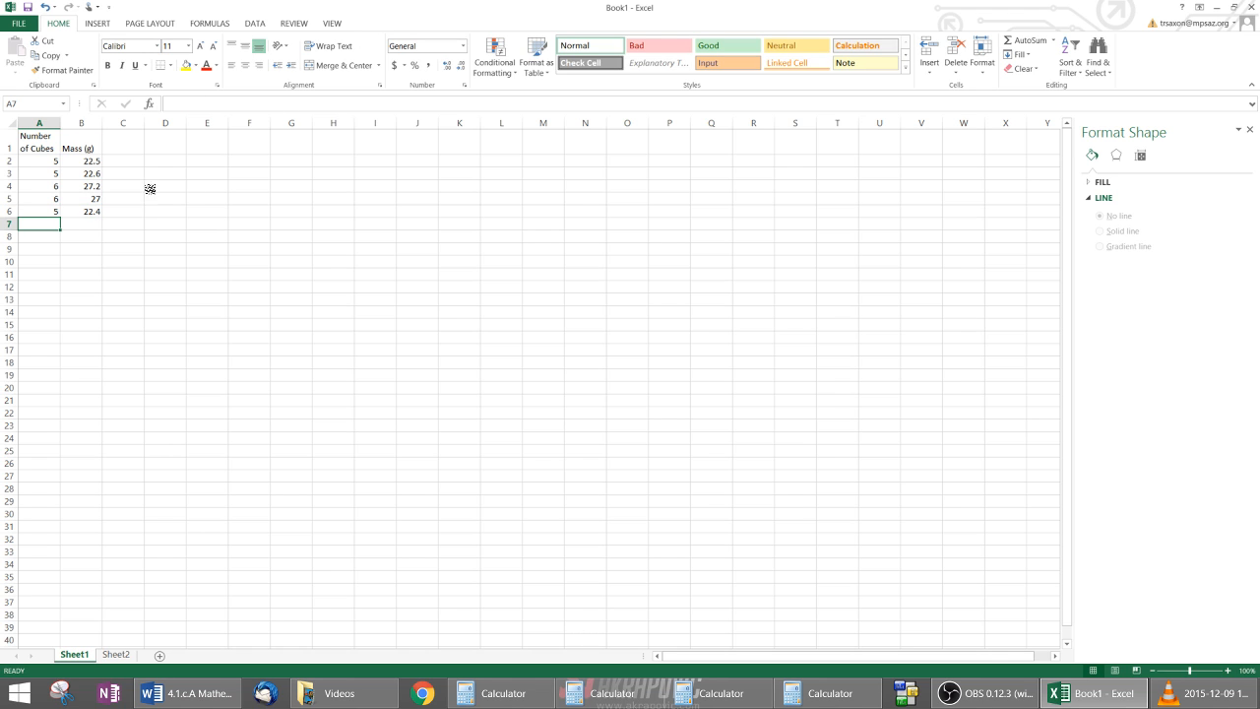
Step: Insert a markers-only scatter chart from the data in A2:B6 and place it beside the table near the top of the sheet
left_click_drag(43, 157, 80, 211)
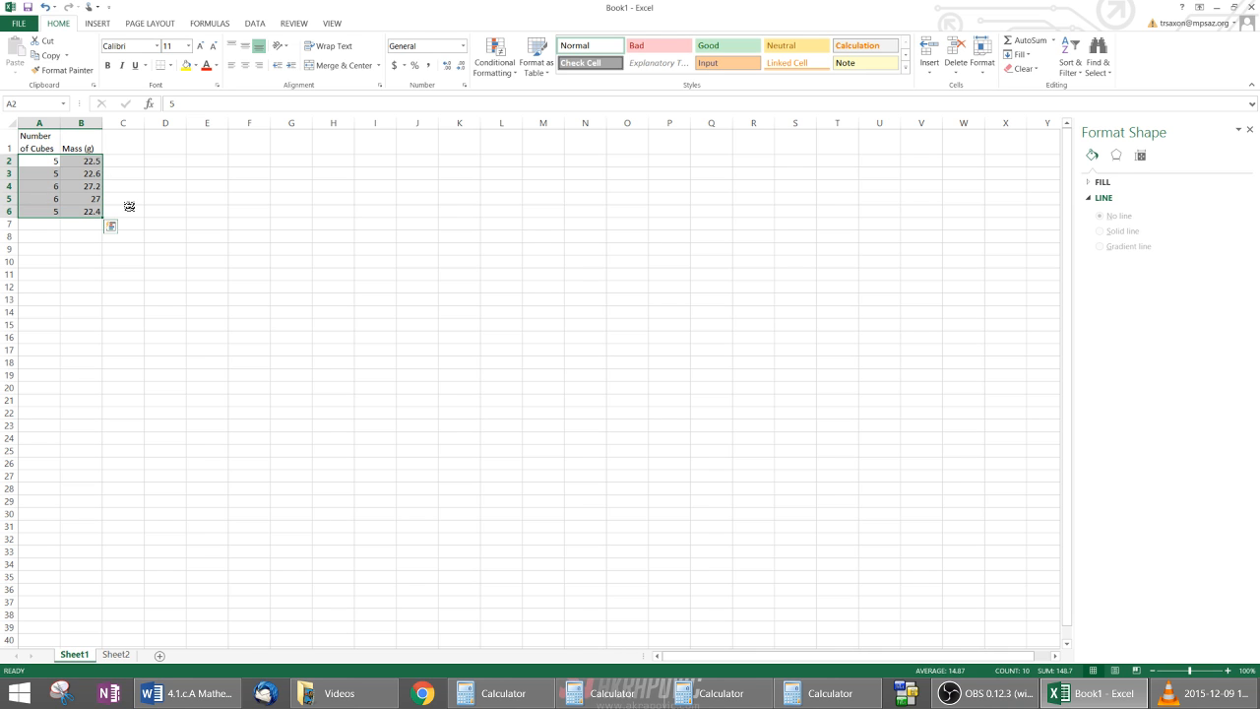
left_click(97, 25)
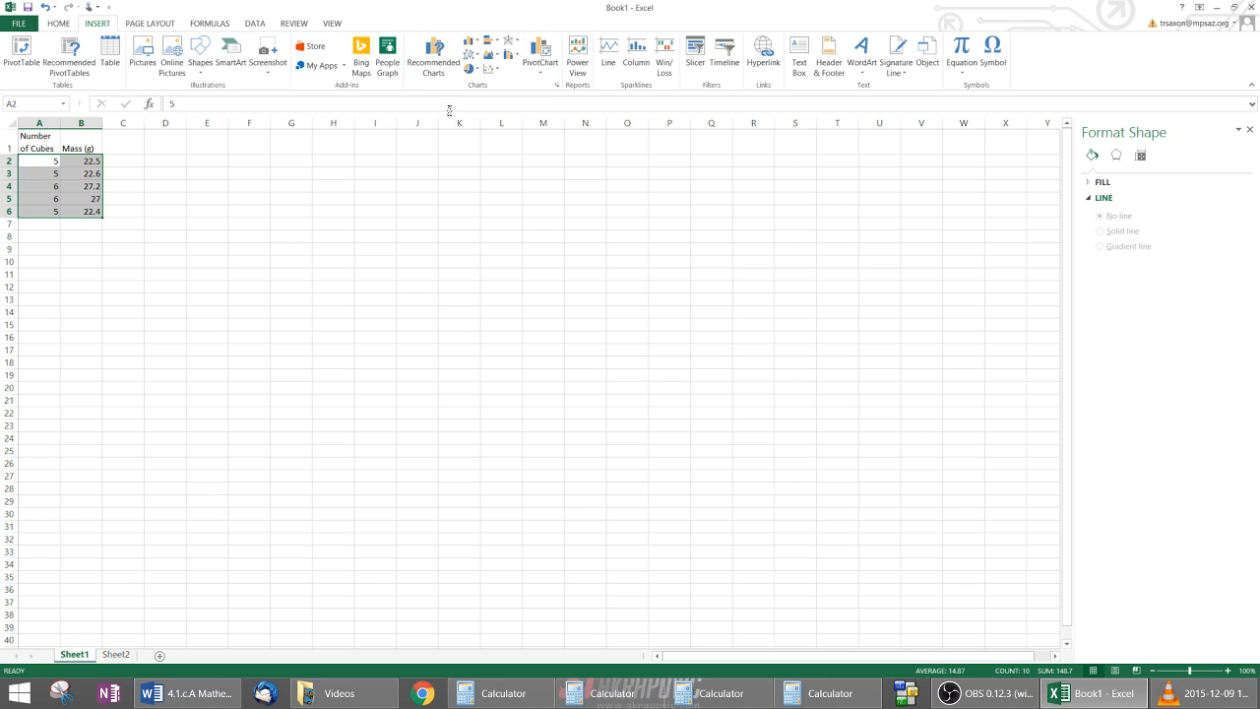
left_click(491, 71)
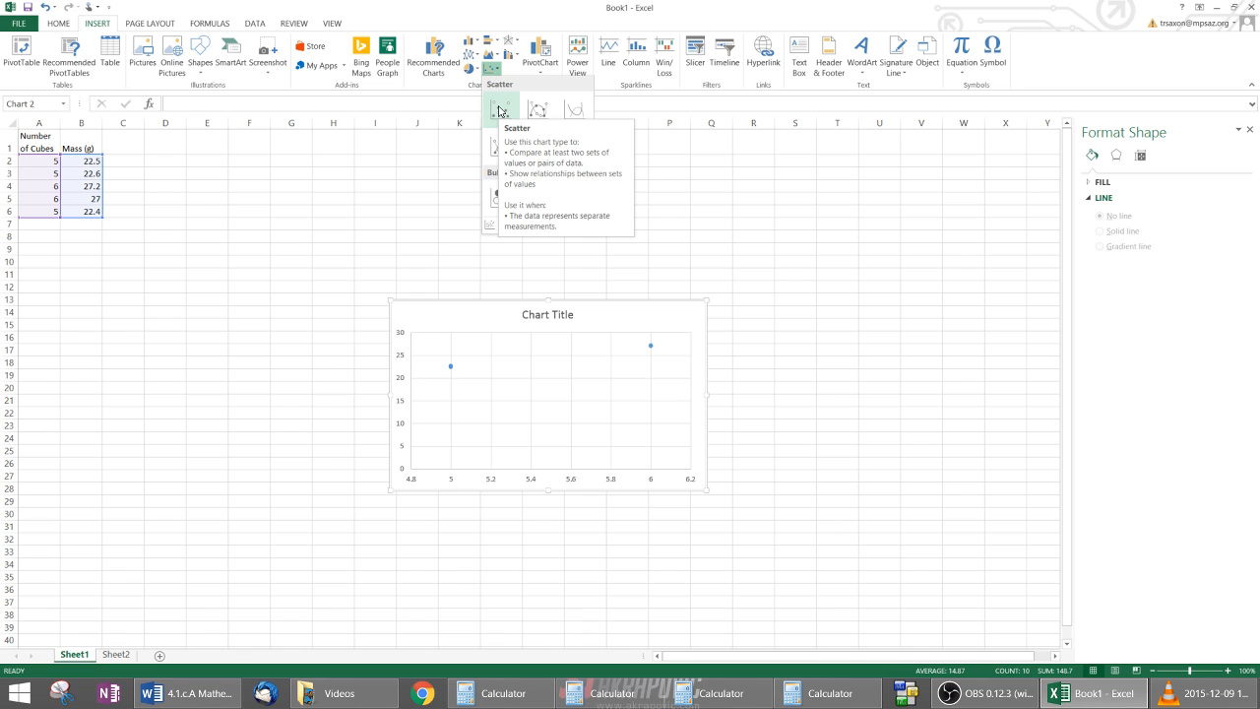
left_click(499, 112)
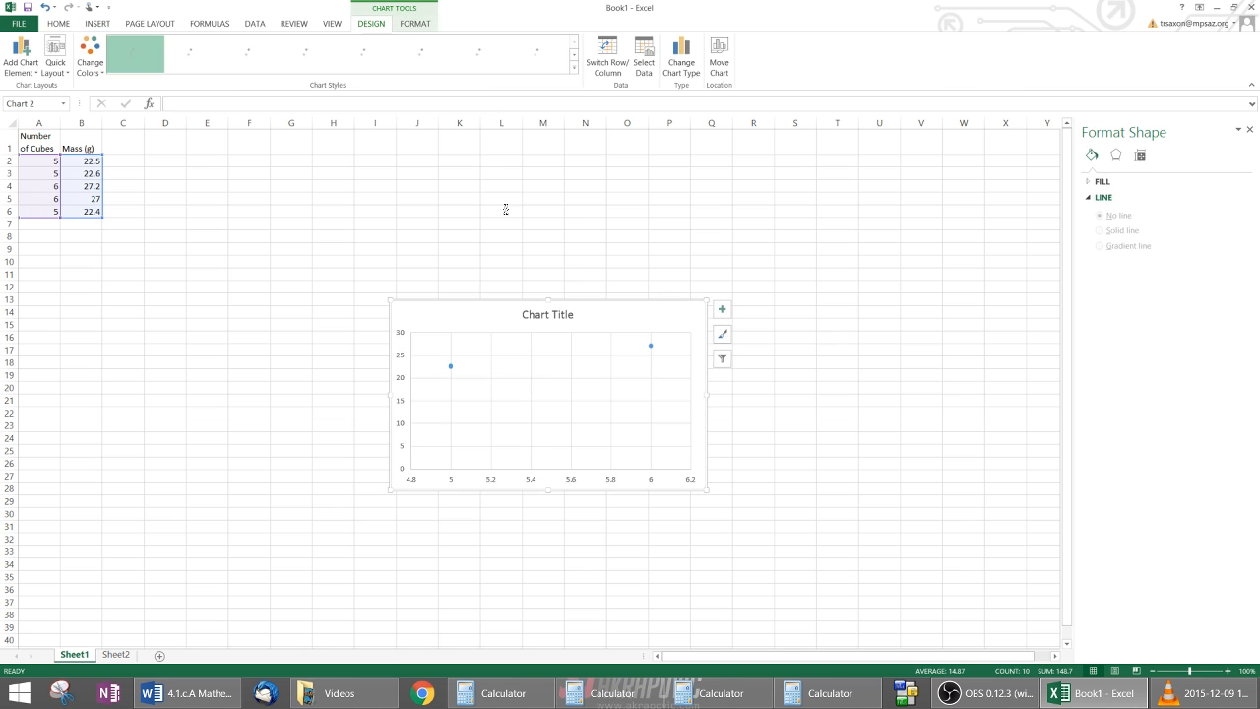
left_click_drag(494, 303, 302, 144)
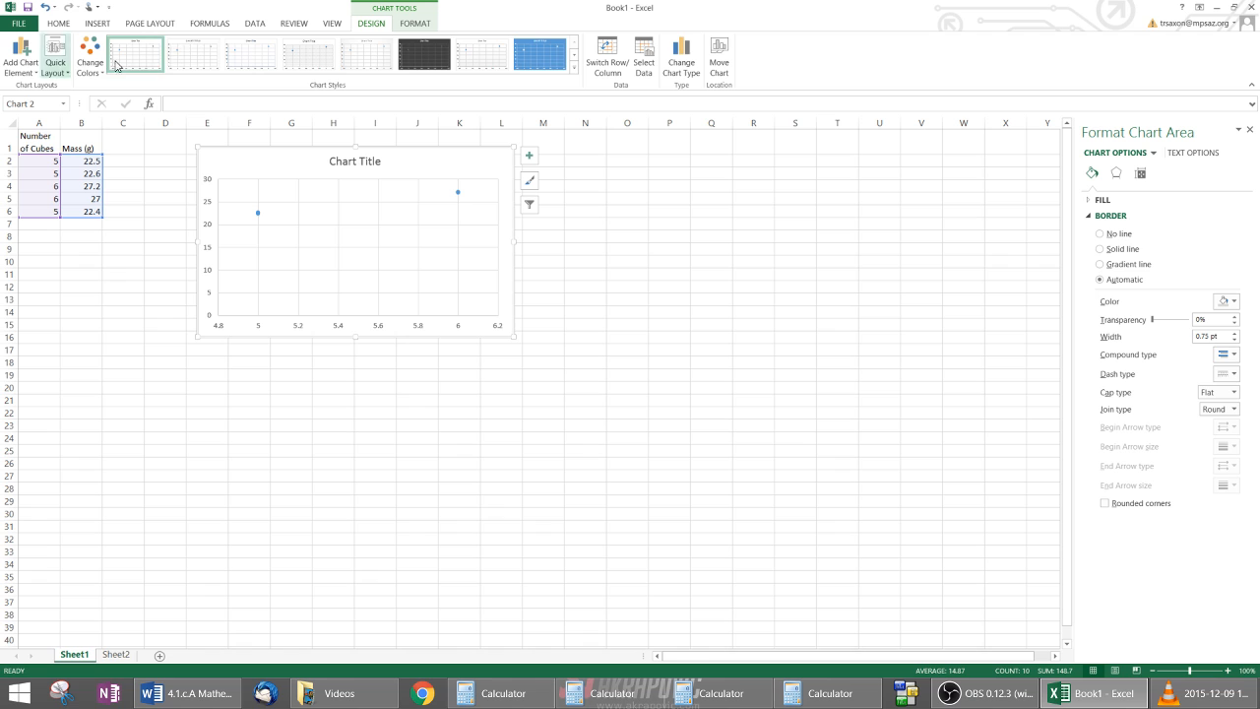
Step: Add primary horizontal and primary vertical axis titles to the scatter chart
left_click(33, 74)
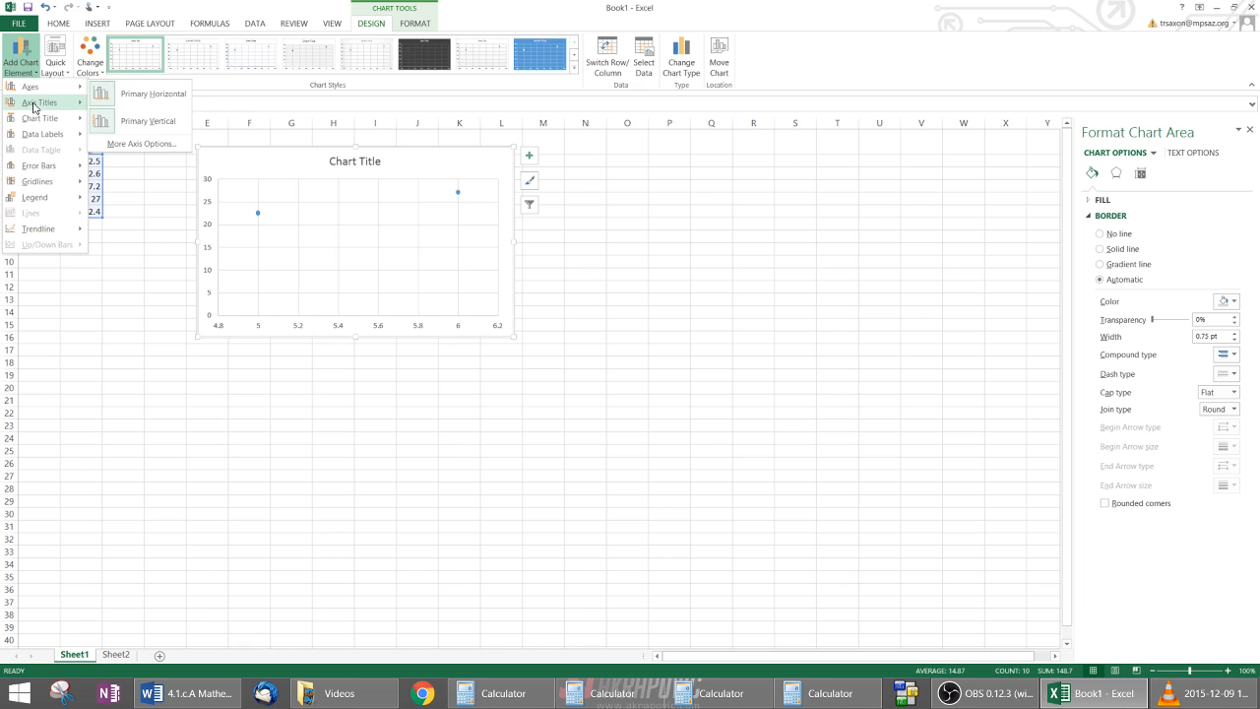
mouse_move(35, 107)
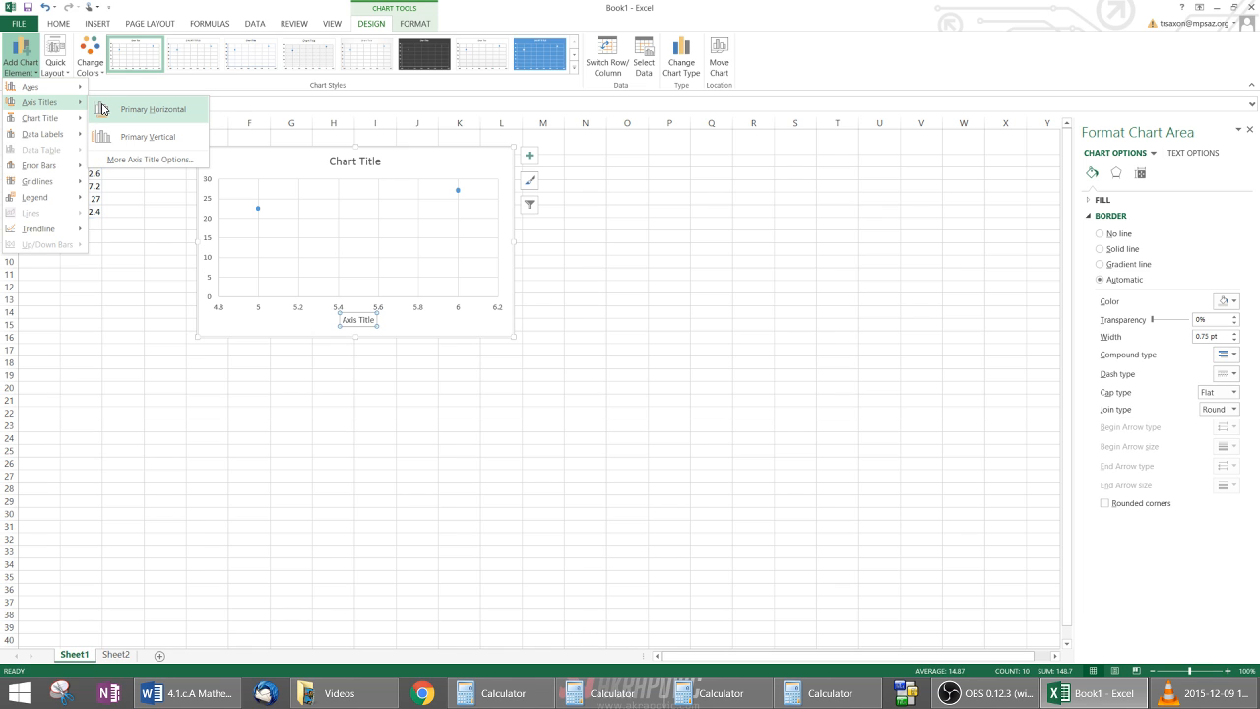
left_click(111, 161)
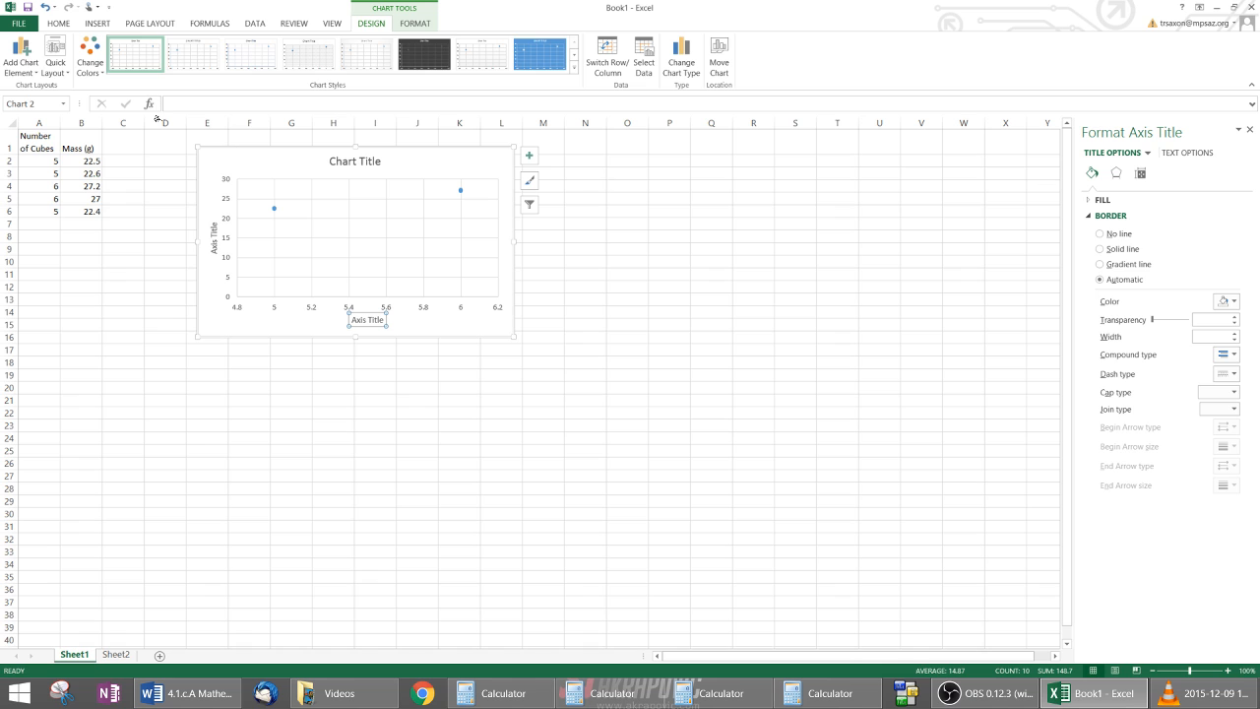
Step: Remove the chart's primary horizontal axis title, add it back, and deselect the chart
left_click(35, 76)
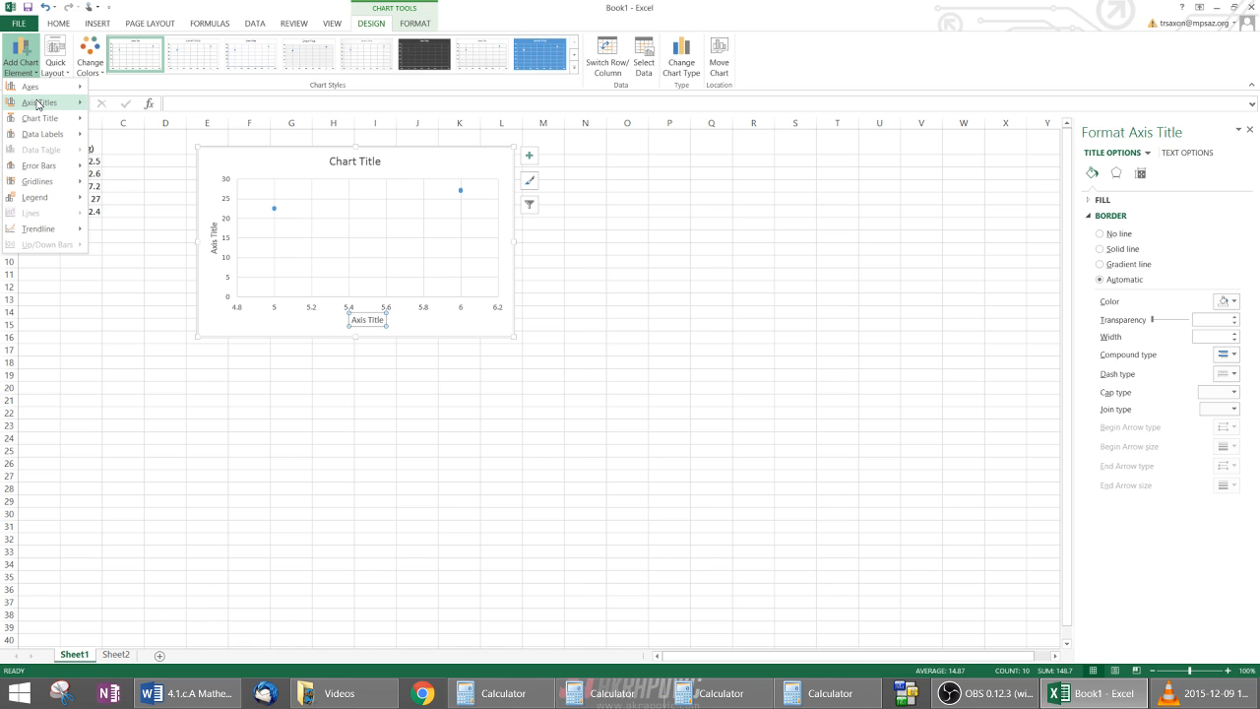
mouse_move(43, 103)
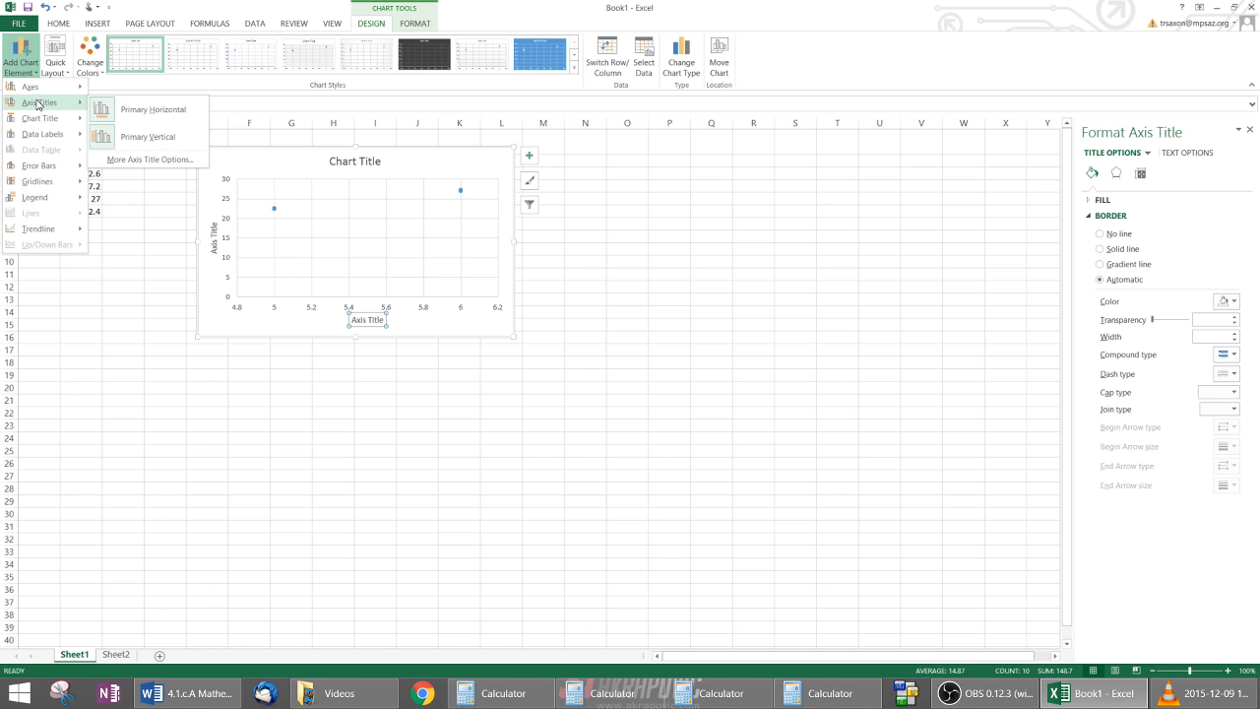
left_click(138, 109)
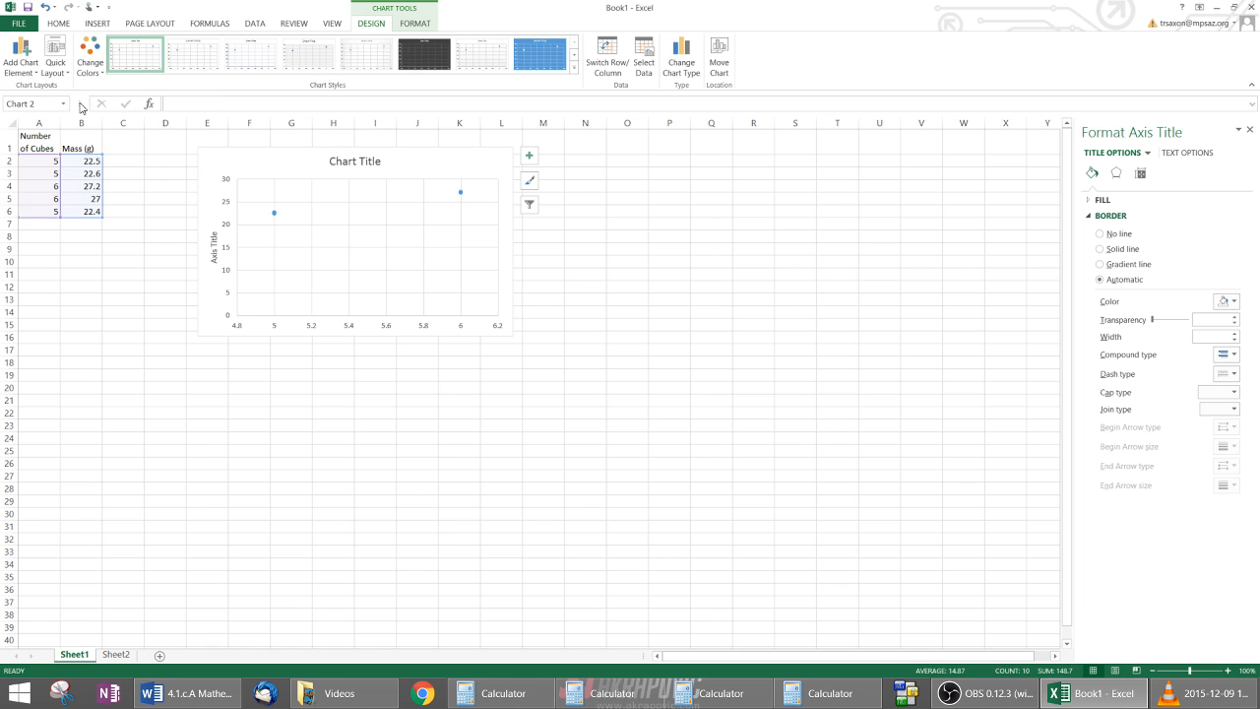
left_click(30, 76)
mouse_move(48, 102)
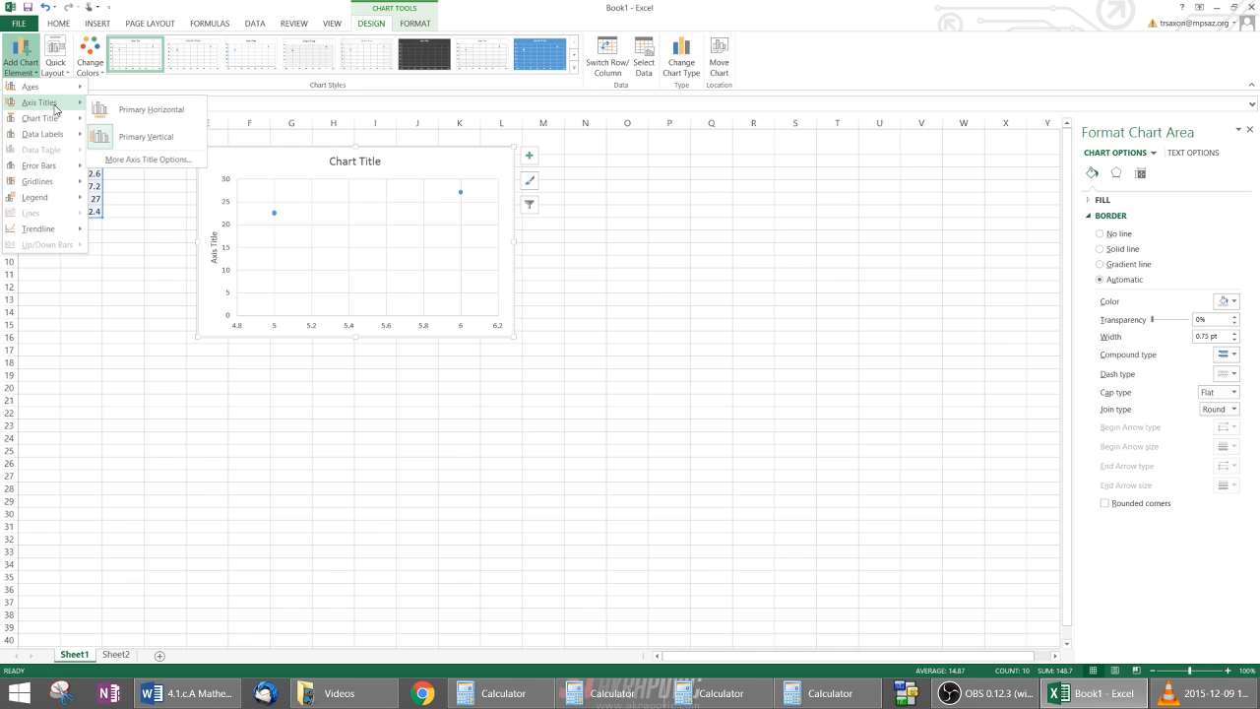
left_click(132, 118)
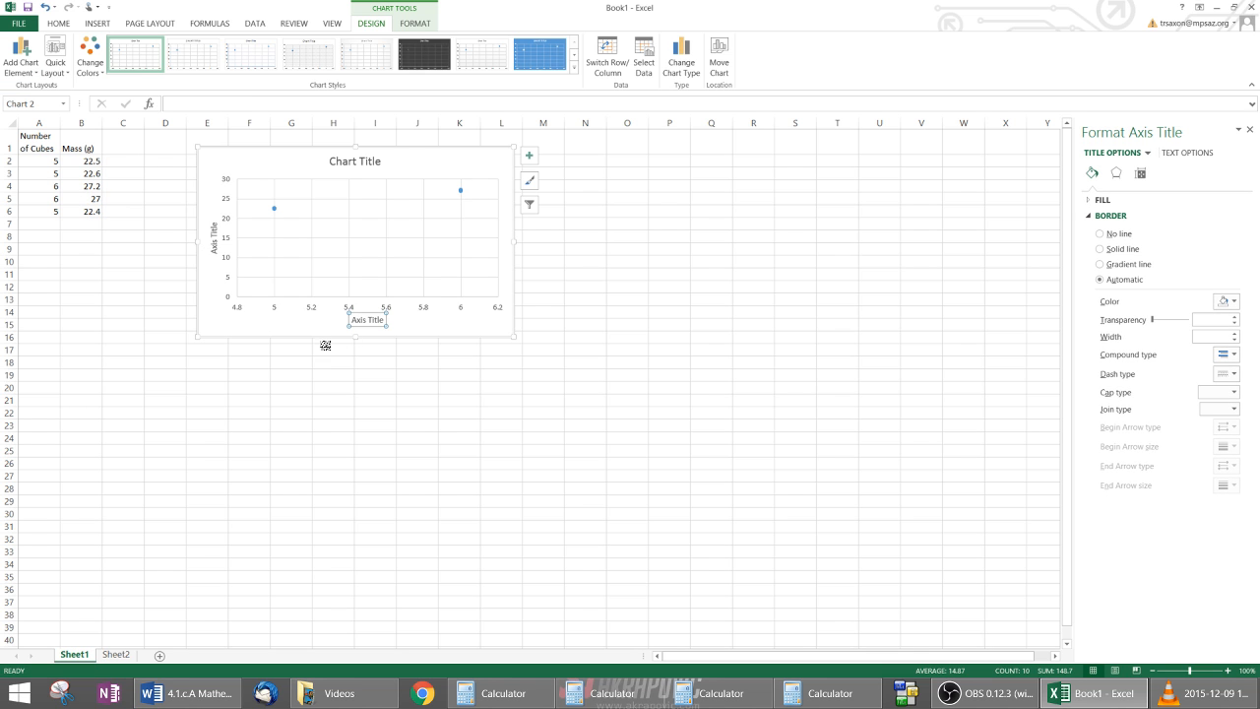
left_click(636, 289)
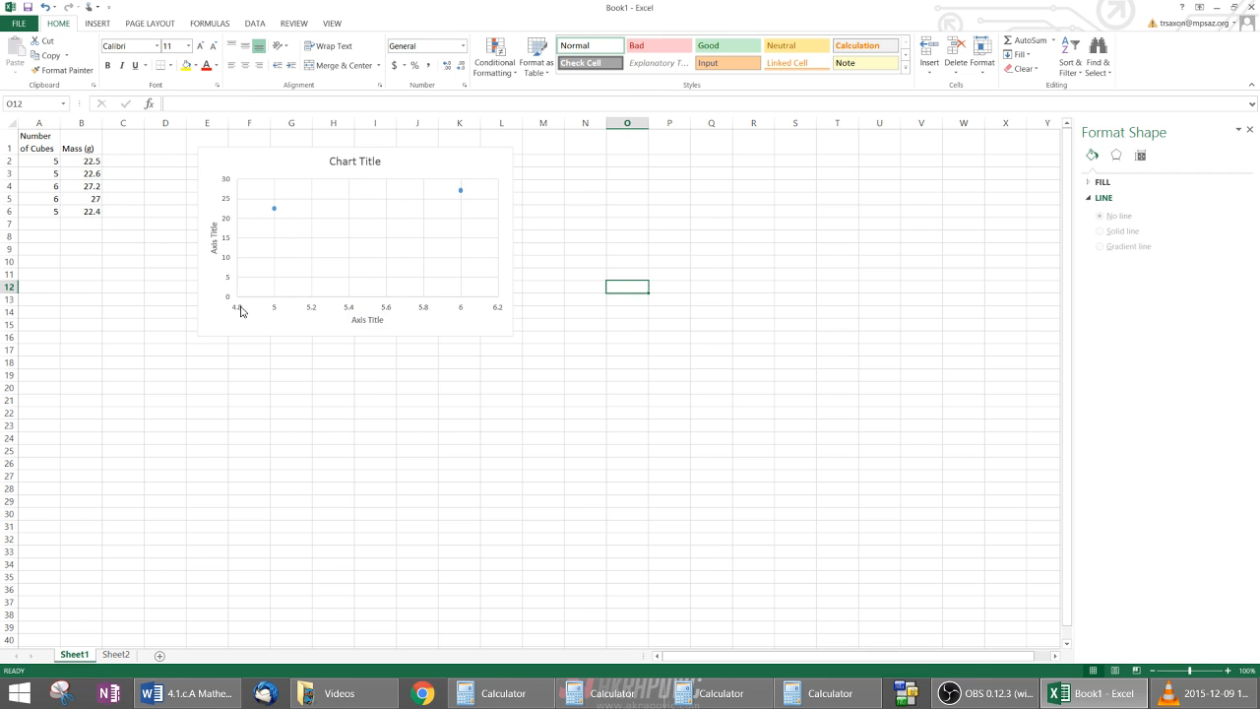
Step: Replace the placeholder chart title with "Puzzle Cube"
left_click(371, 159)
left_click_drag(380, 161, 329, 168)
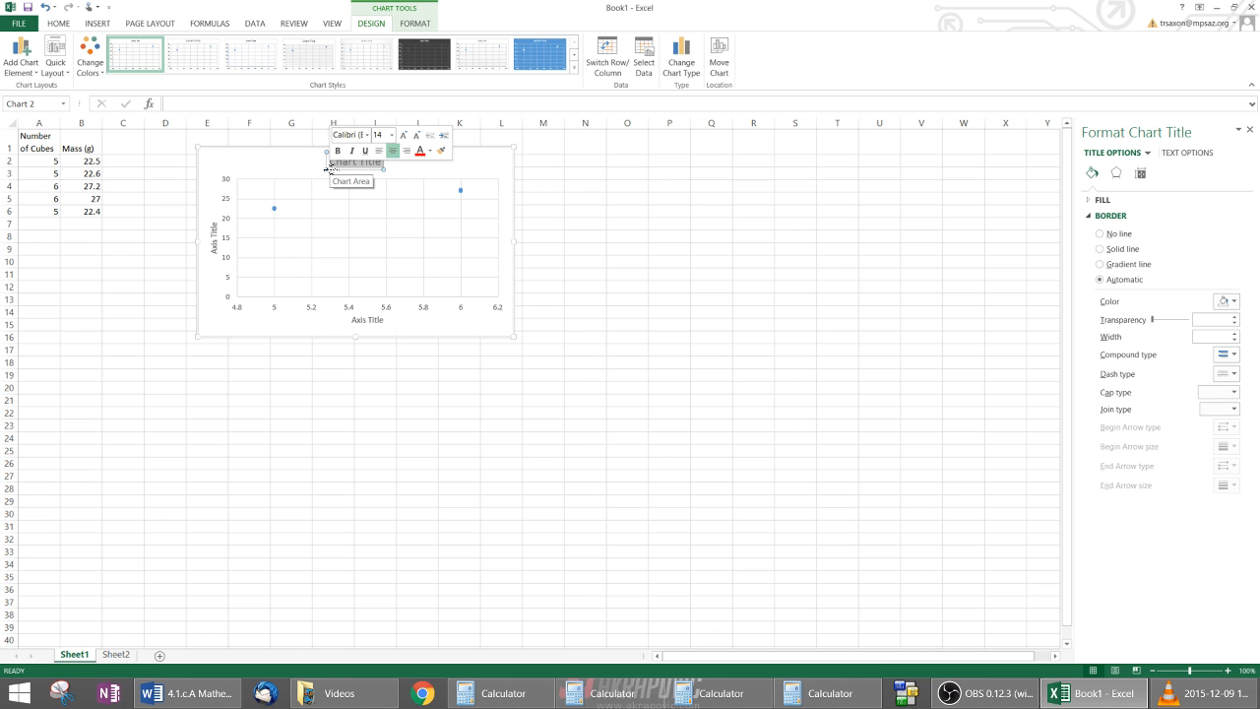
type("Puzz")
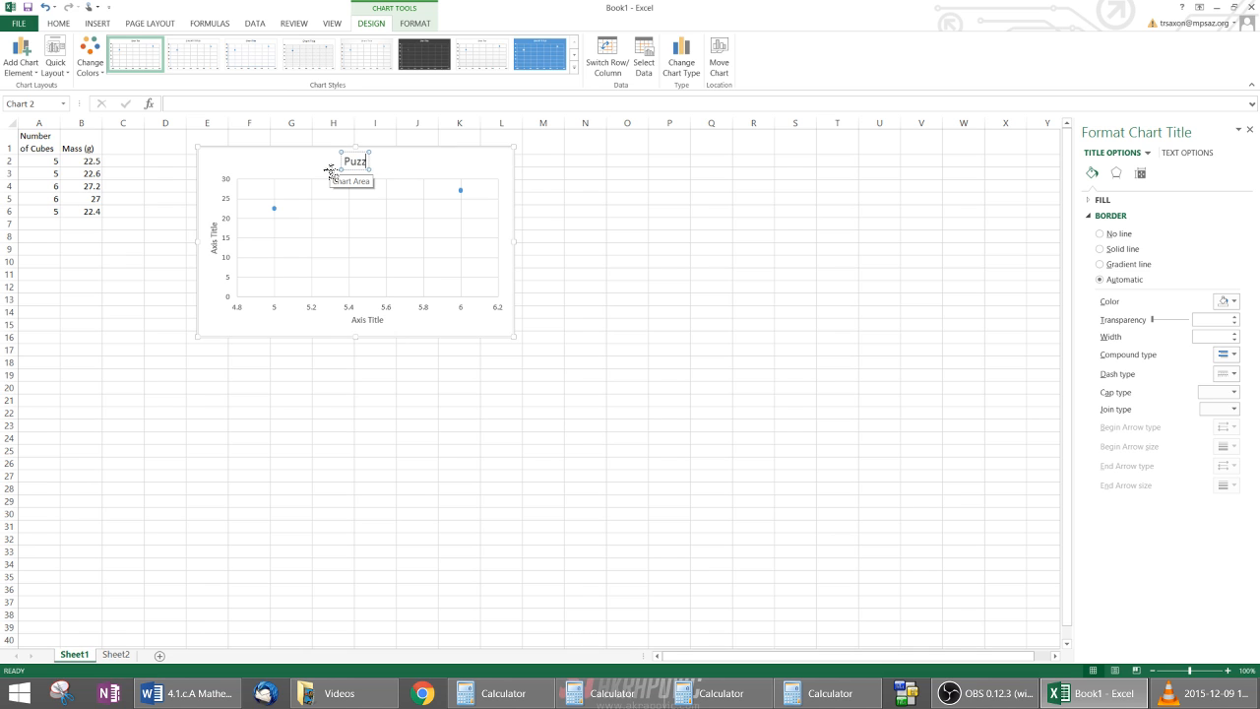
type("le Cube Mass")
key("BackSpace")
key("BackSpace")
key("BackSpace")
key("BackSpace")
key("BackSpace")
Step: Change the horizontal axis title to "# of Cubes"
left_click(374, 320)
double_click(374, 321)
left_click(374, 321)
left_click_drag(353, 320, 388, 321)
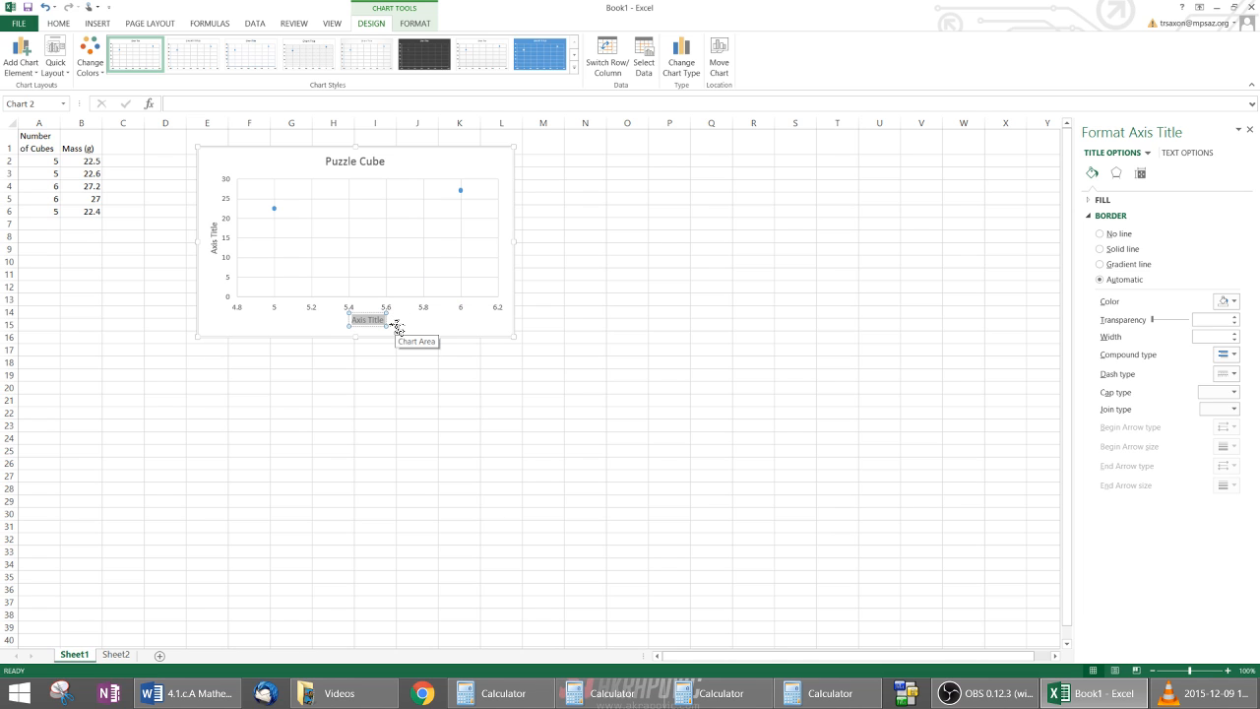
type("# of Cubes")
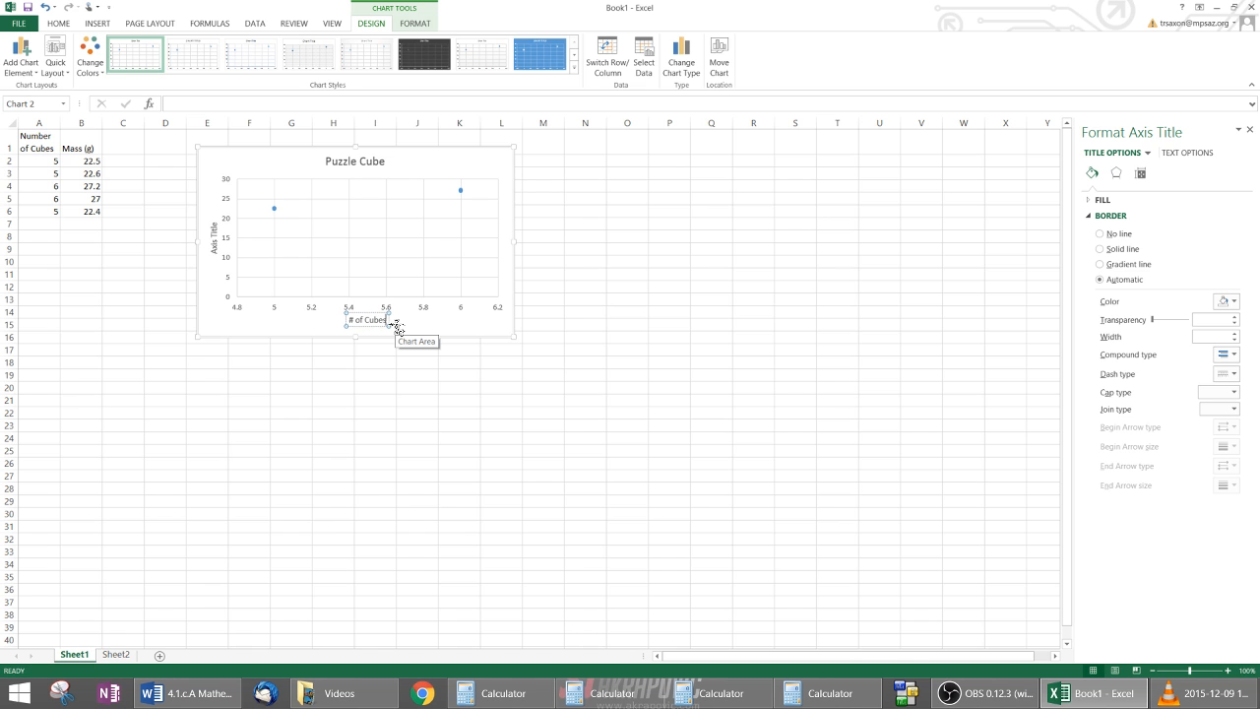
Step: Change the vertical axis title to "Mass (g)"
double_click(215, 244)
triple_click(214, 248)
type("Mass")
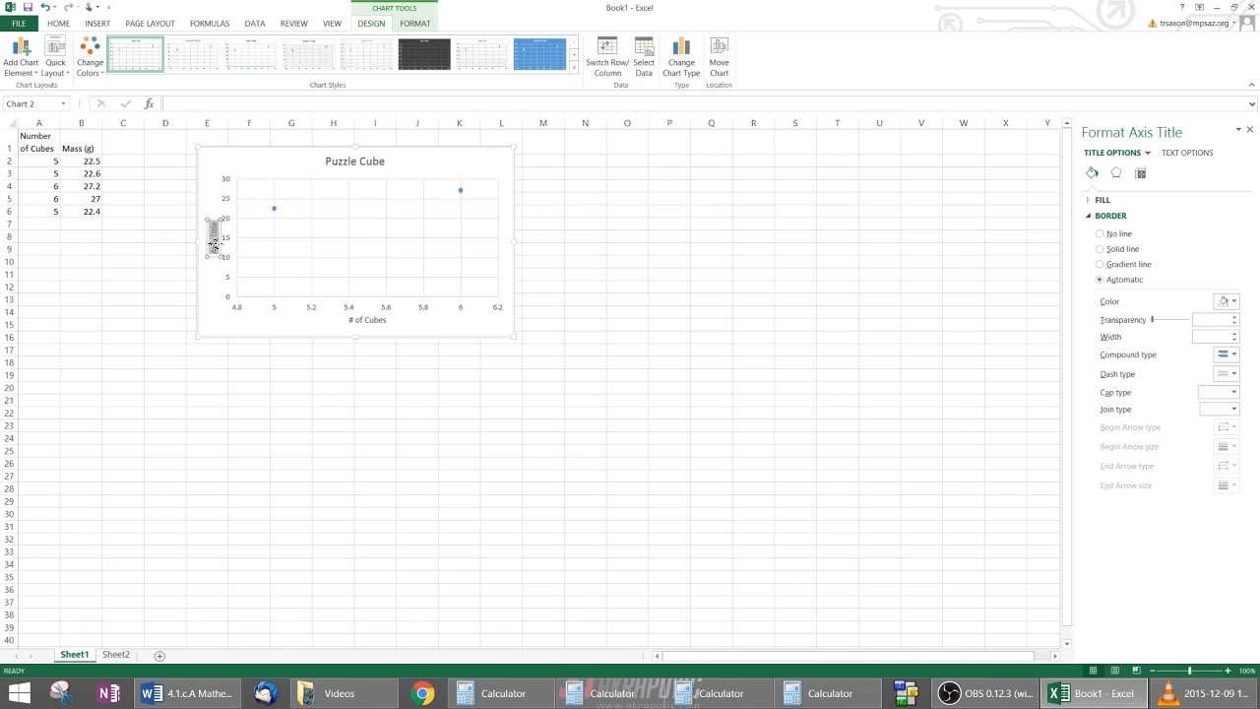
type(" (g)")
left_click(211, 192)
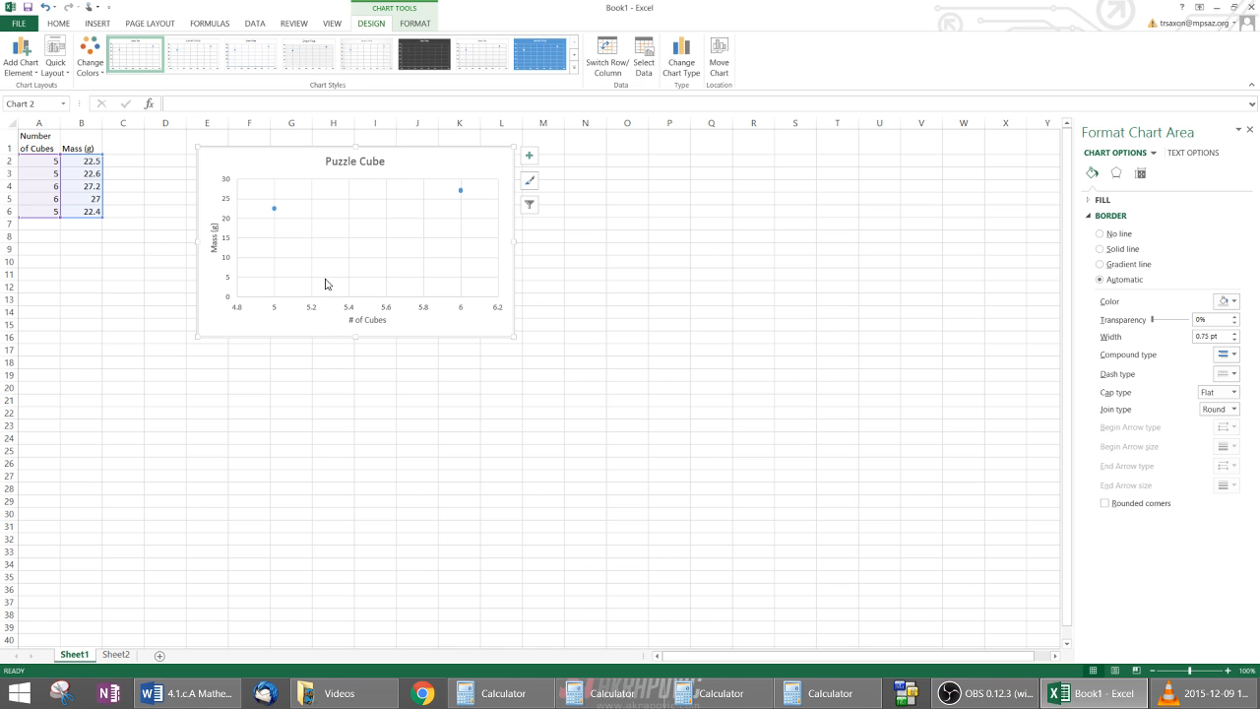
Step: Format the horizontal axis with a minimum bound of 0 and a maximum bound of 8
left_click(242, 311)
right_click(241, 311)
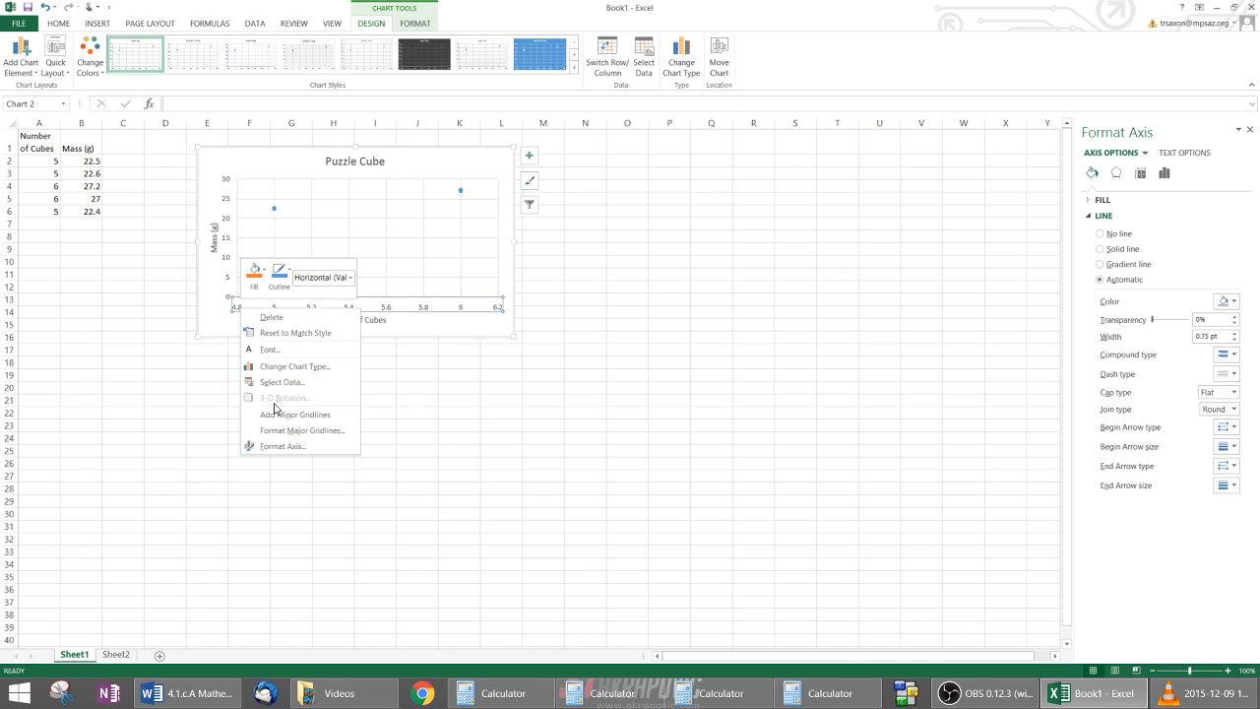
left_click(275, 448)
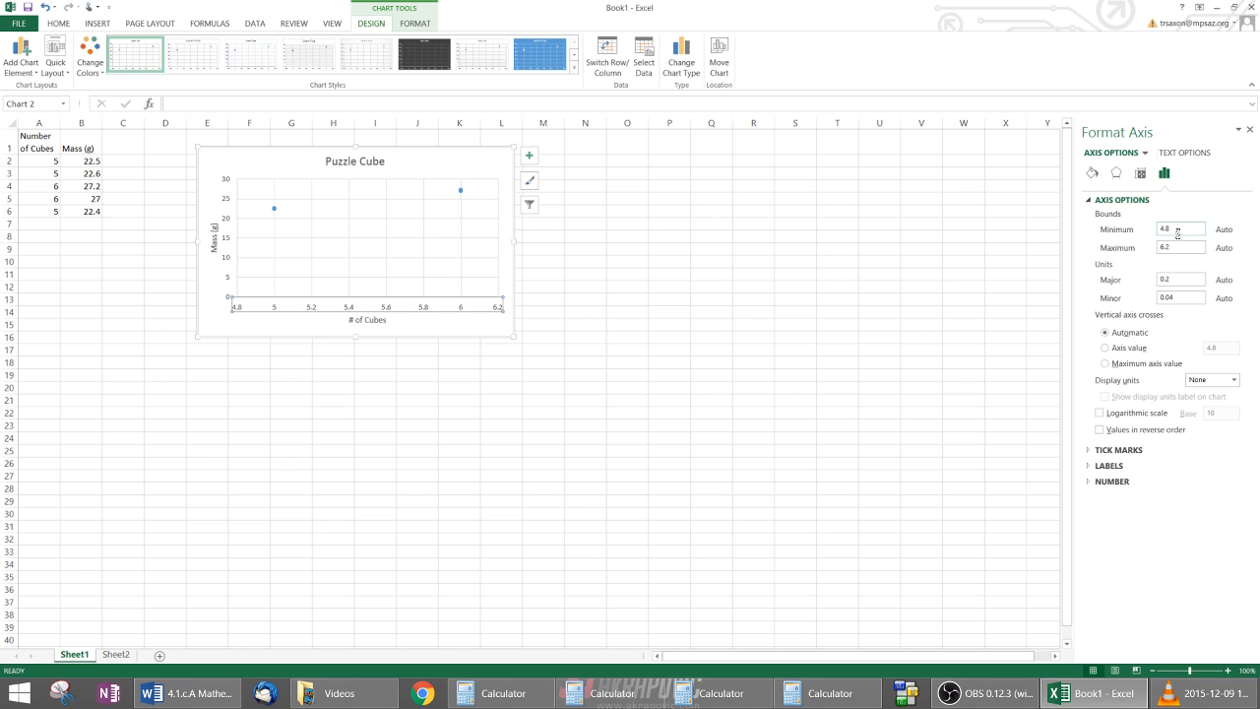
double_click(1178, 233)
left_click(1181, 248)
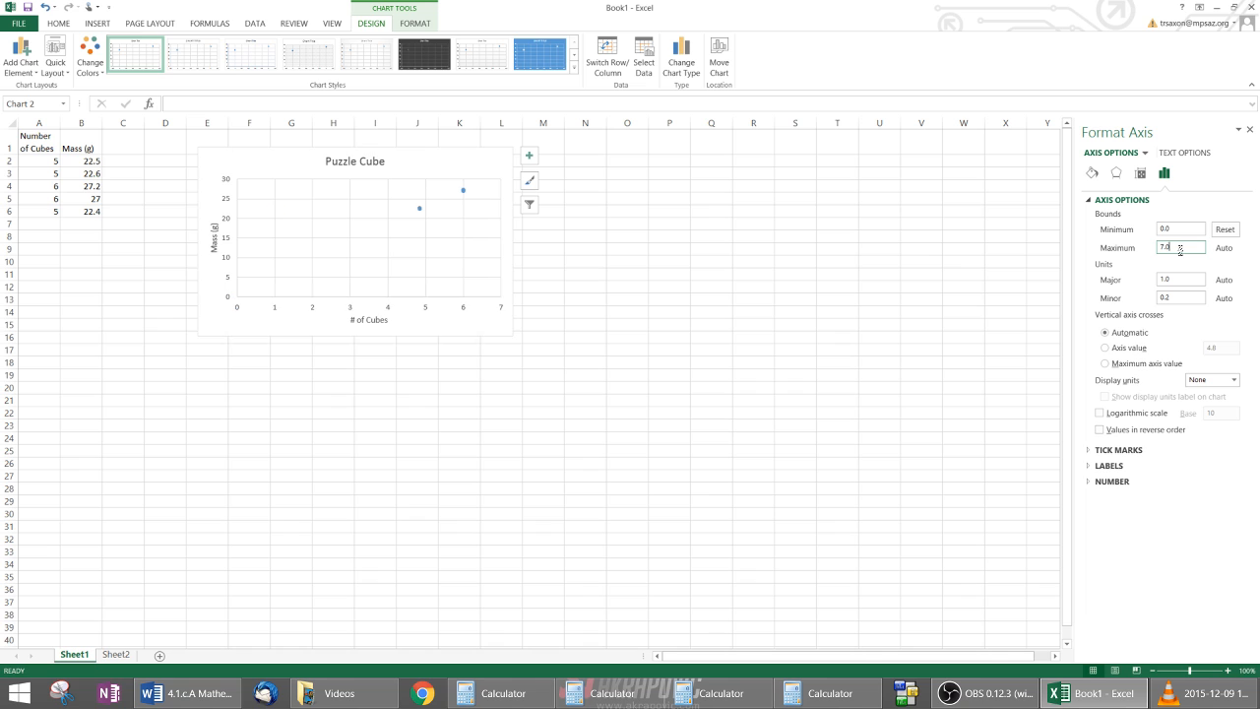
left_click_drag(1171, 248, 1156, 248)
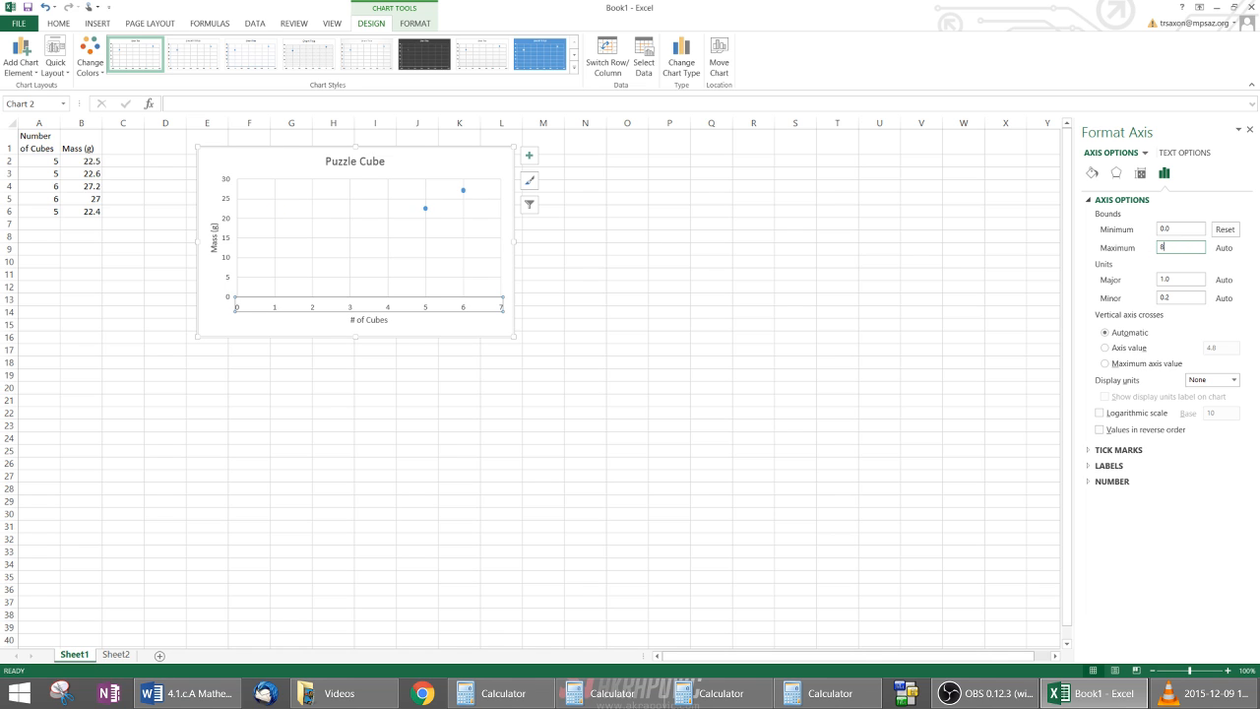
type("8")
key("Return")
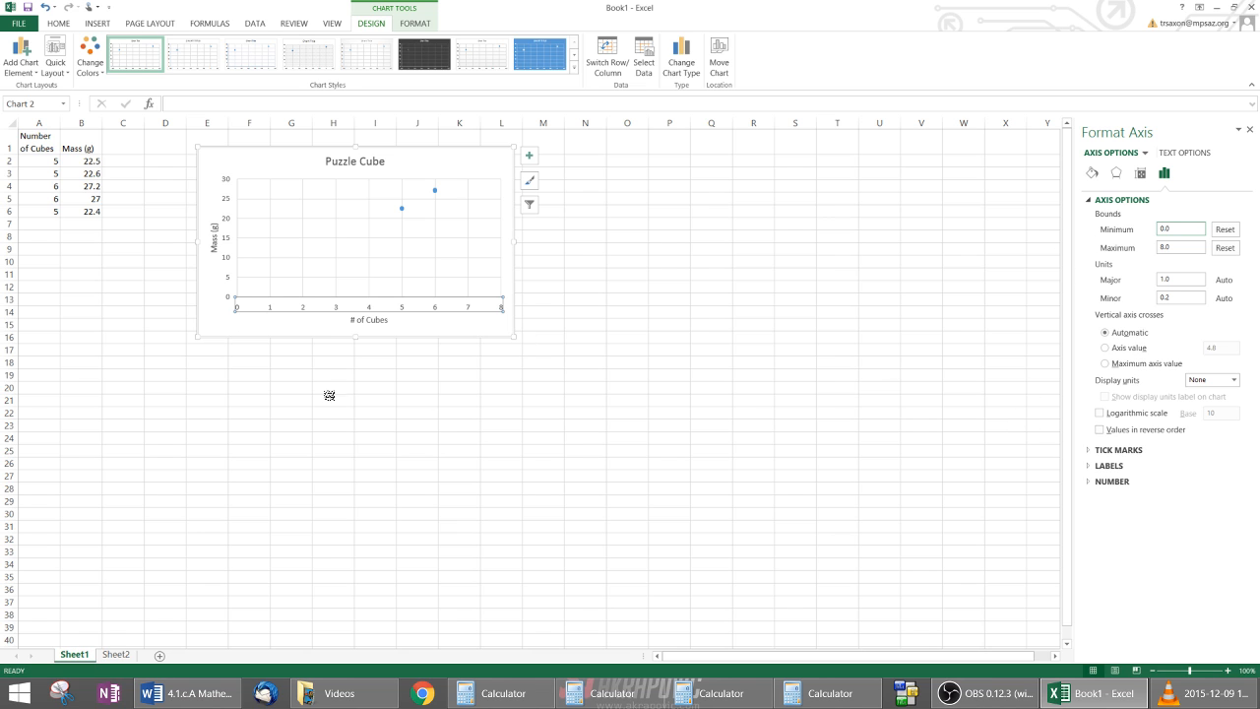
Step: Set the maximum bound of the chart's vertical axis to 35
left_click(227, 262)
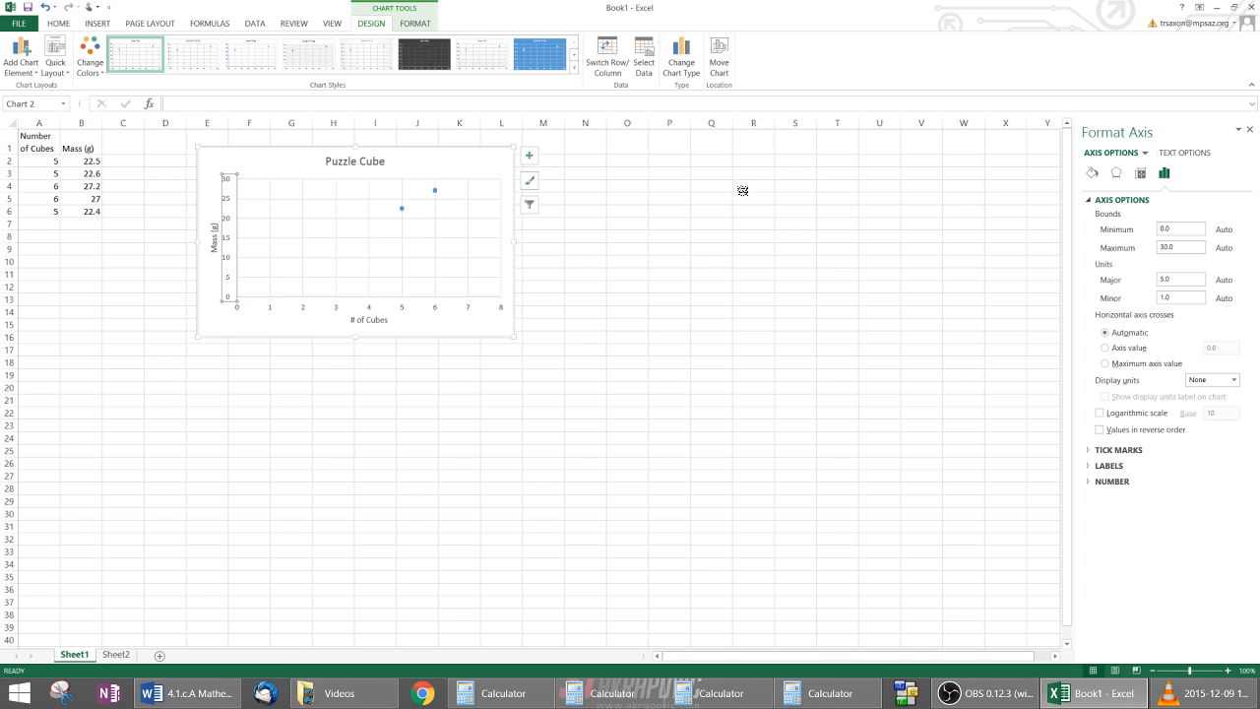
double_click(1174, 248)
type("35")
key("Return")
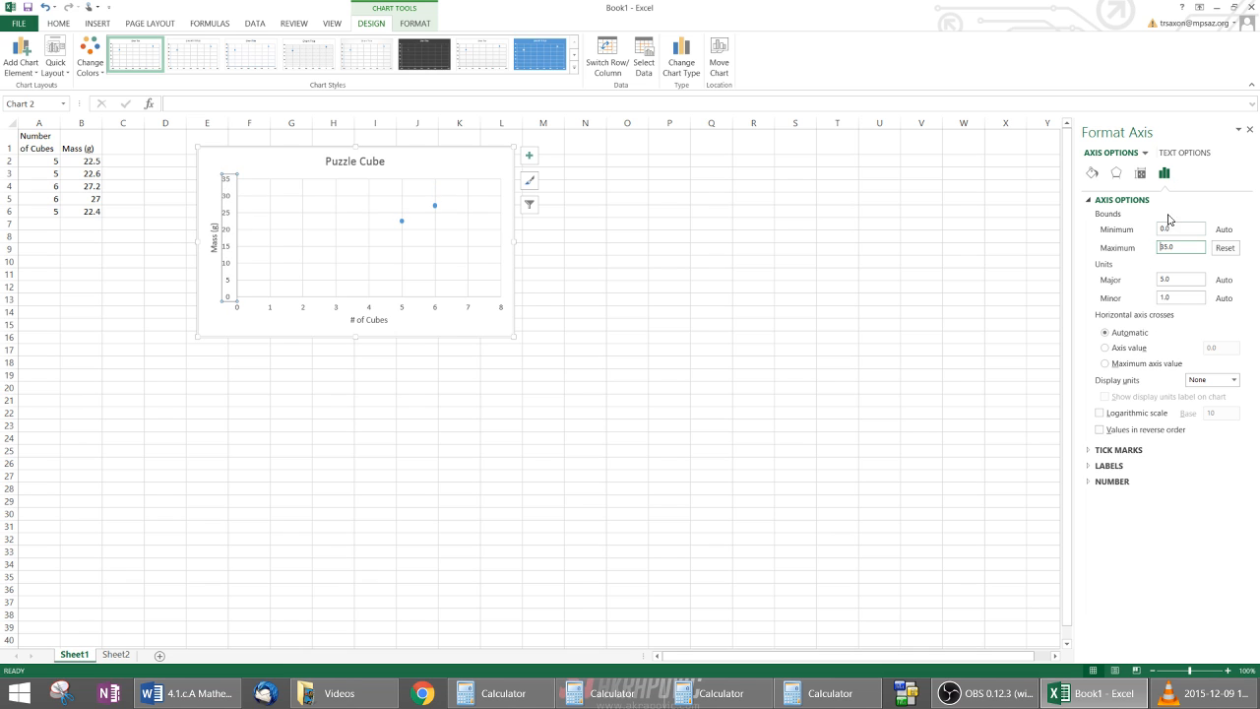
Step: Add a linear trendline to the Puzzle Cube chart
left_click(291, 326)
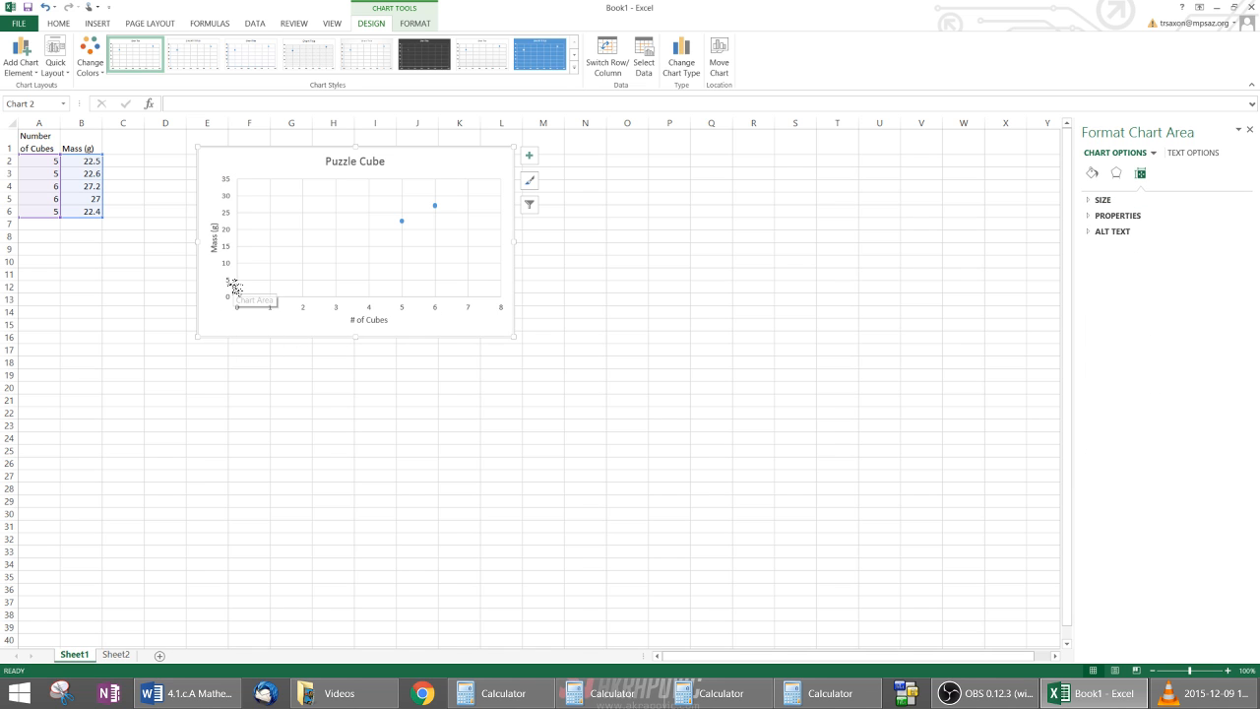
left_click(30, 67)
mouse_move(27, 231)
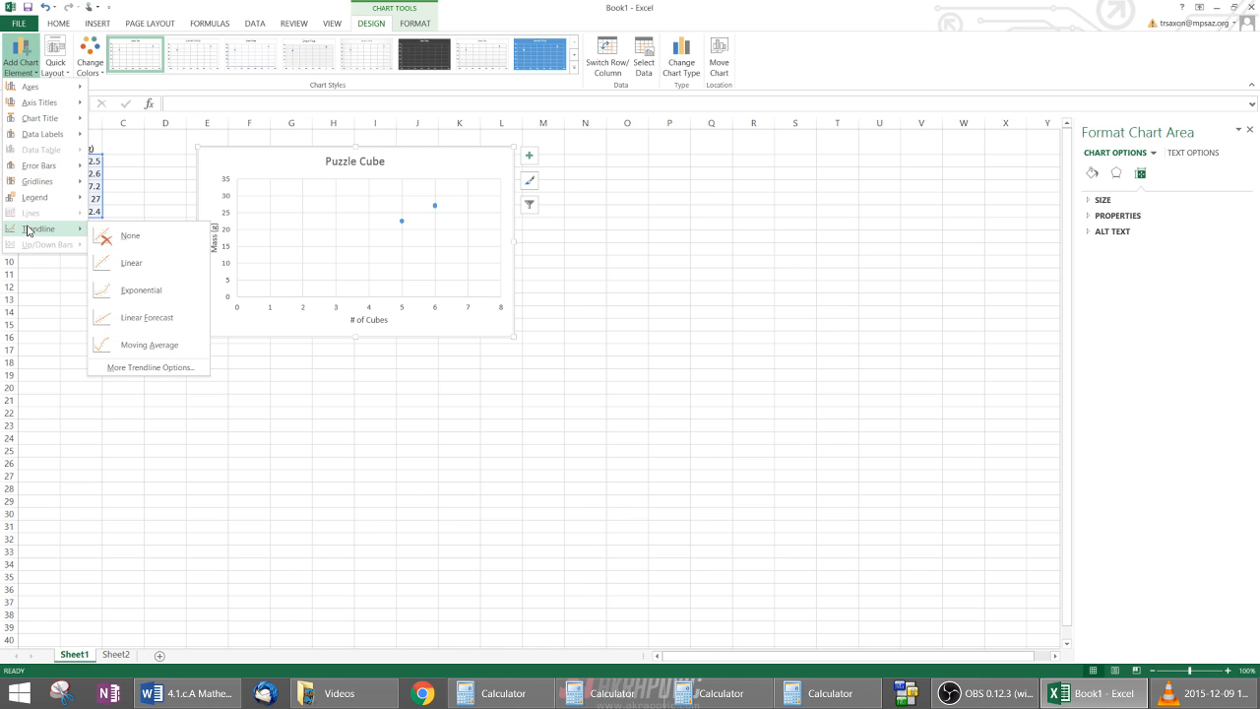
left_click(120, 267)
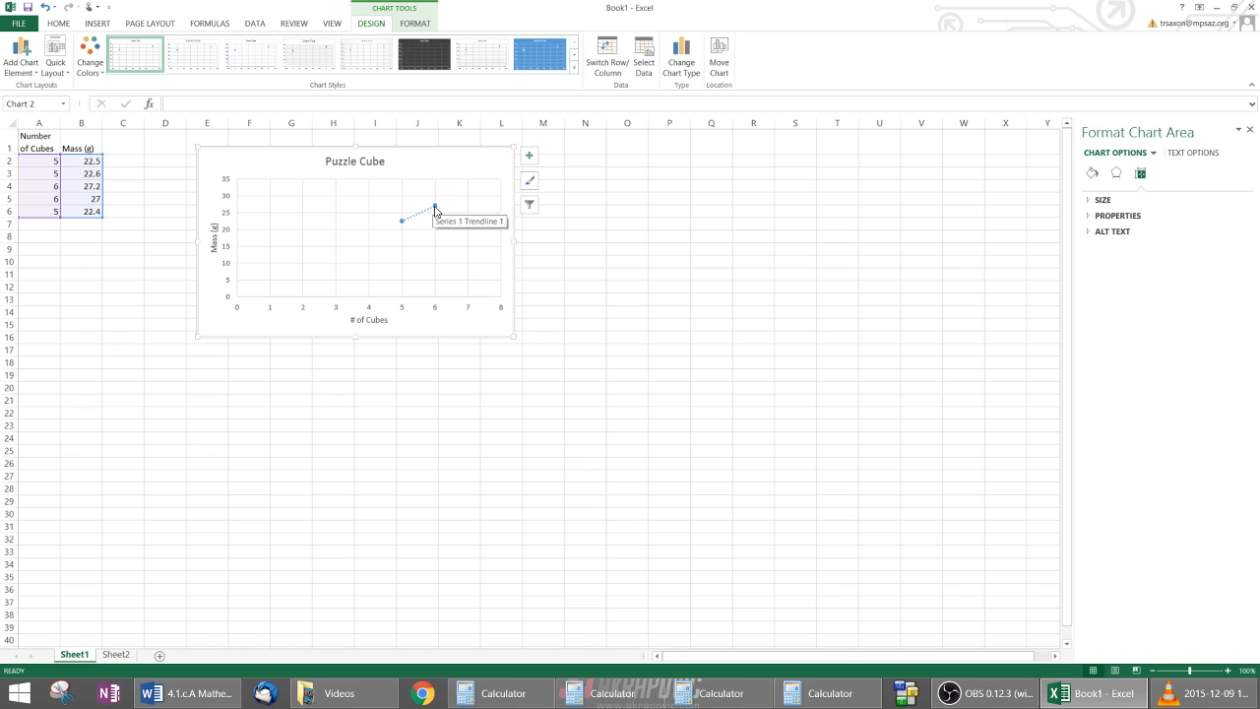
Step: Fix the linear trendline's intercept at 0.0 and display its equation on the chart
left_click(32, 76)
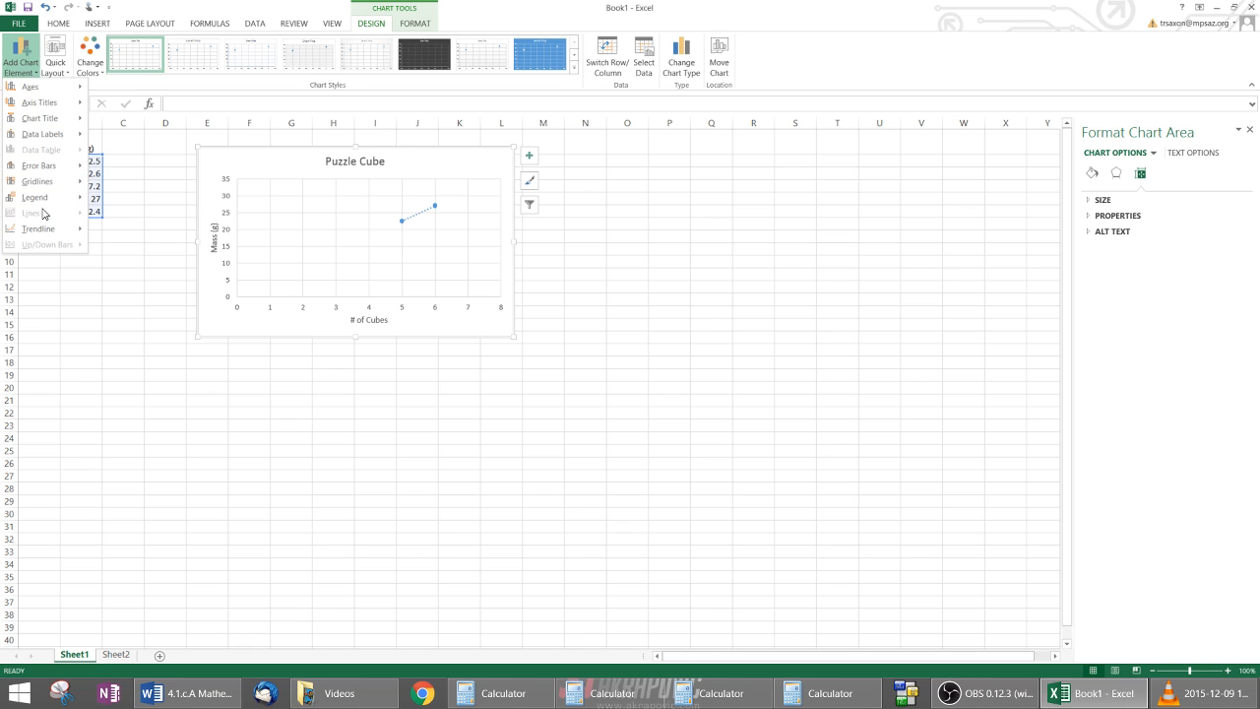
mouse_move(45, 230)
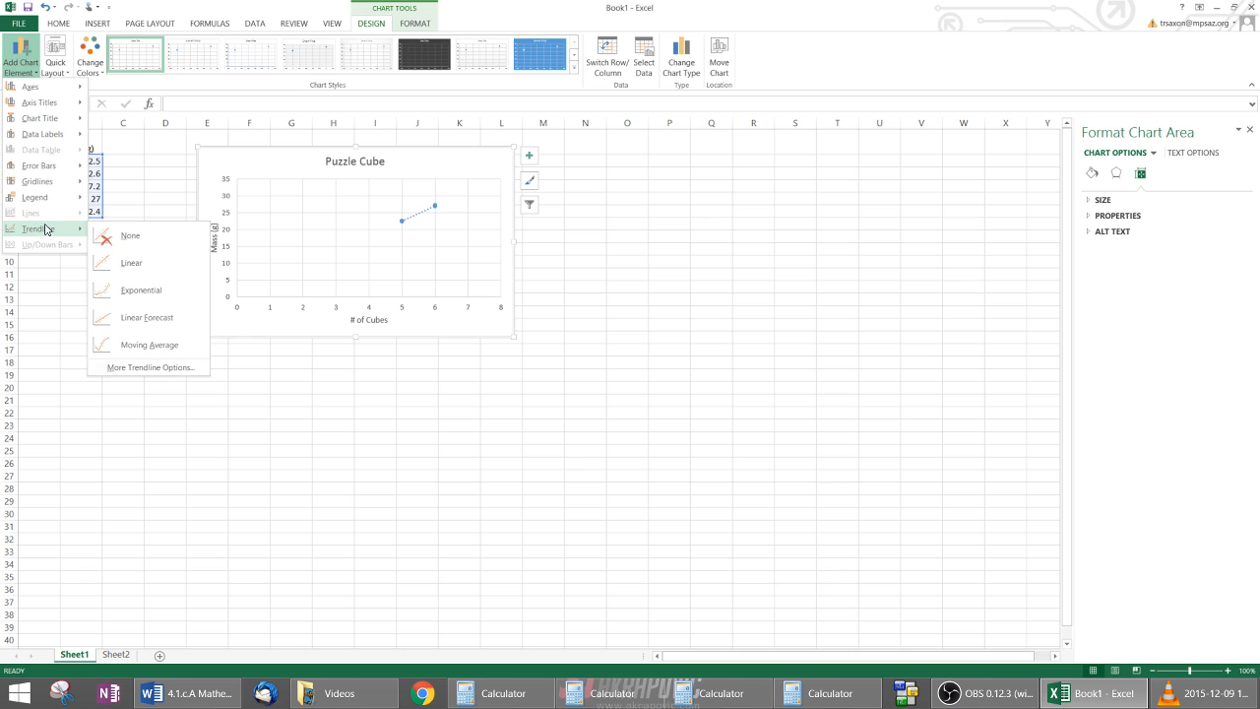
left_click(124, 365)
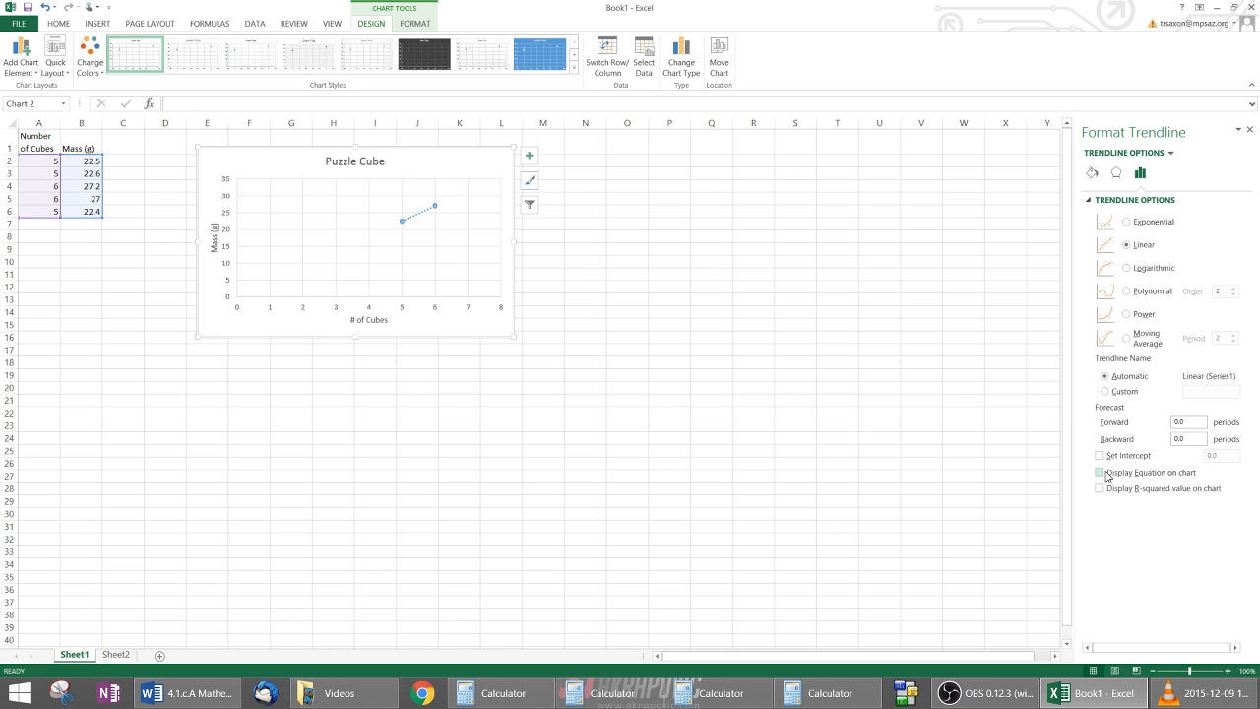
left_click(1101, 456)
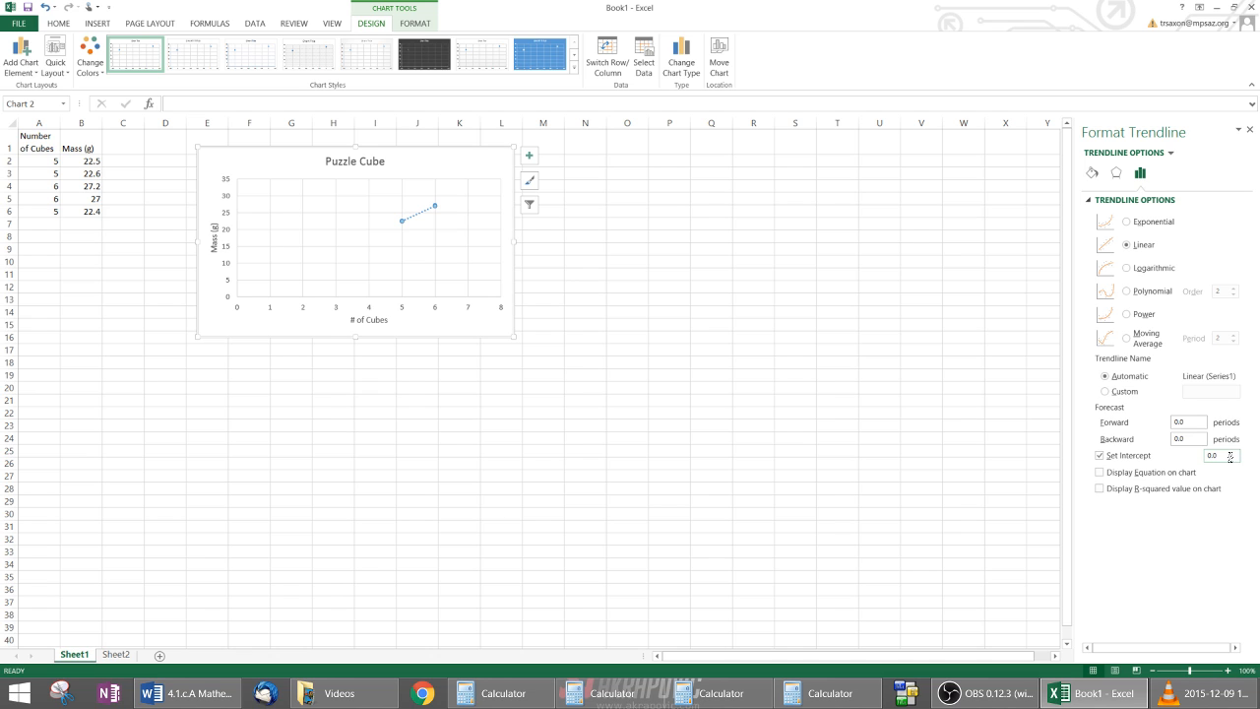
left_click(1101, 473)
Step: Extend the trendline forecast 5 periods forward and 5 periods backward, and deselect the chart
left_click(1189, 423)
type("5")
left_click(1187, 438)
type("5")
left_click(812, 350)
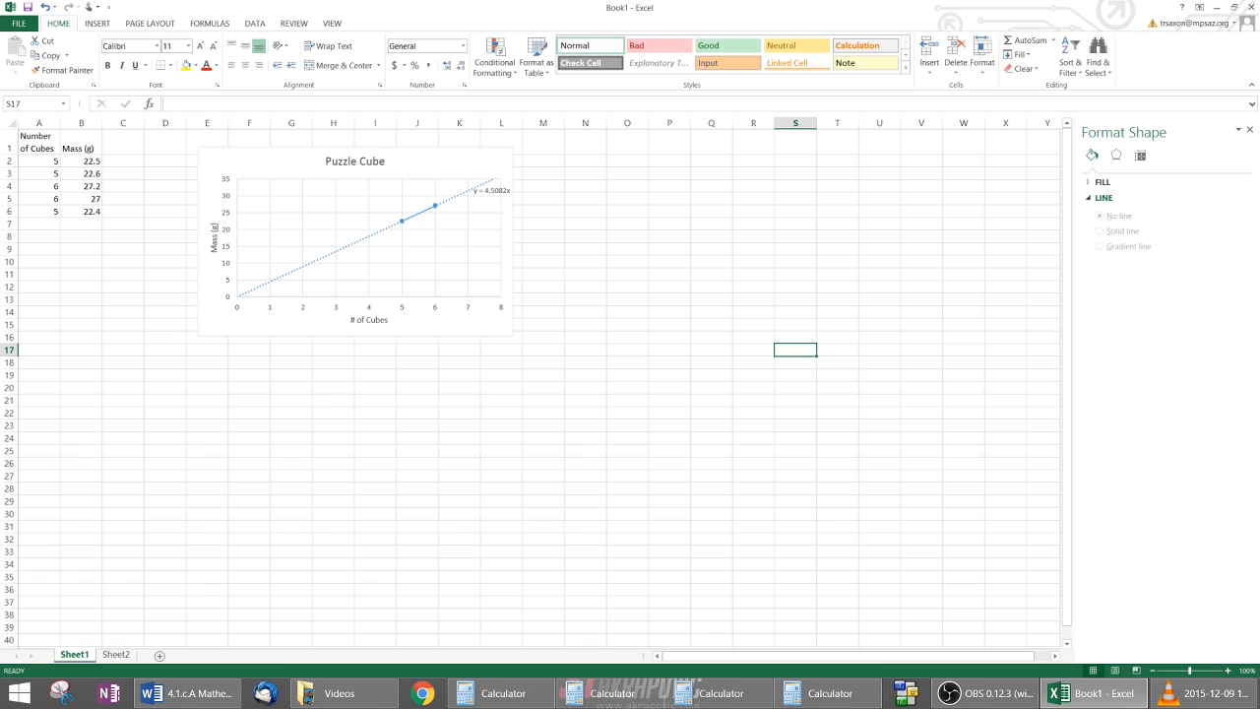
Step: Switch to the Word document to examine the hand-drawn mass versus cubes graph, and return to the Excel workbook
key("alt+Tab")
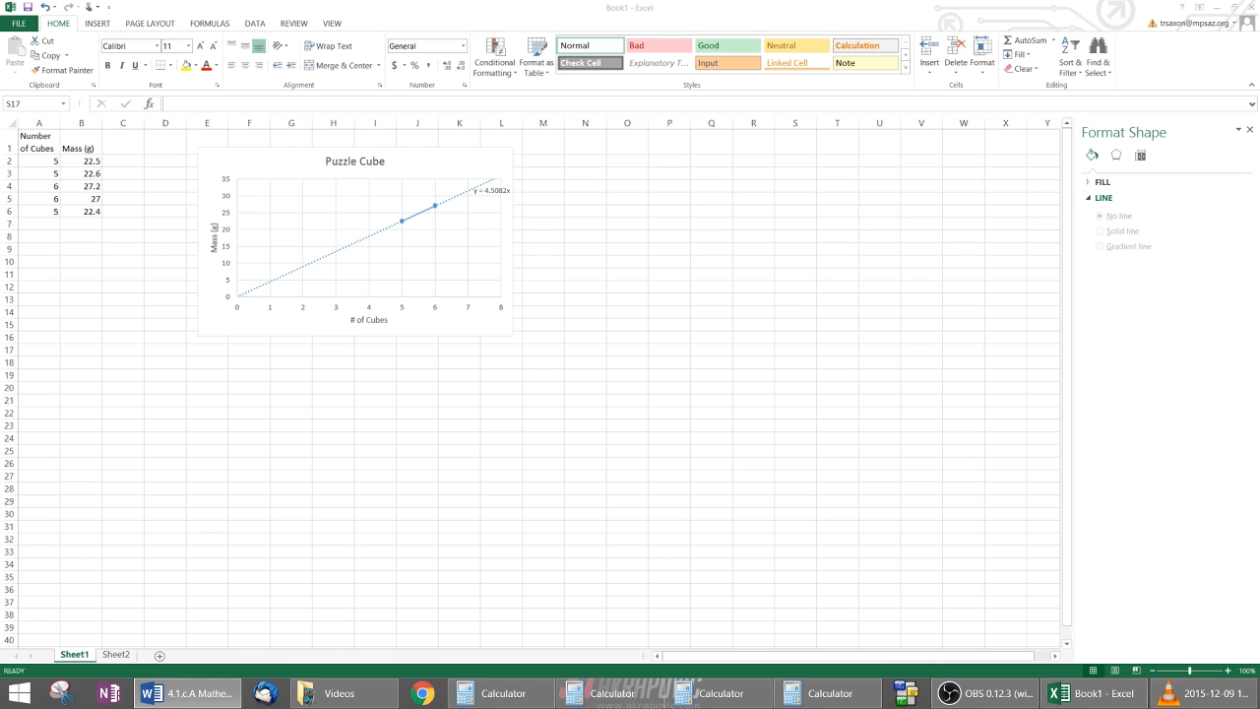
left_click_drag(0, 12, 175, 0)
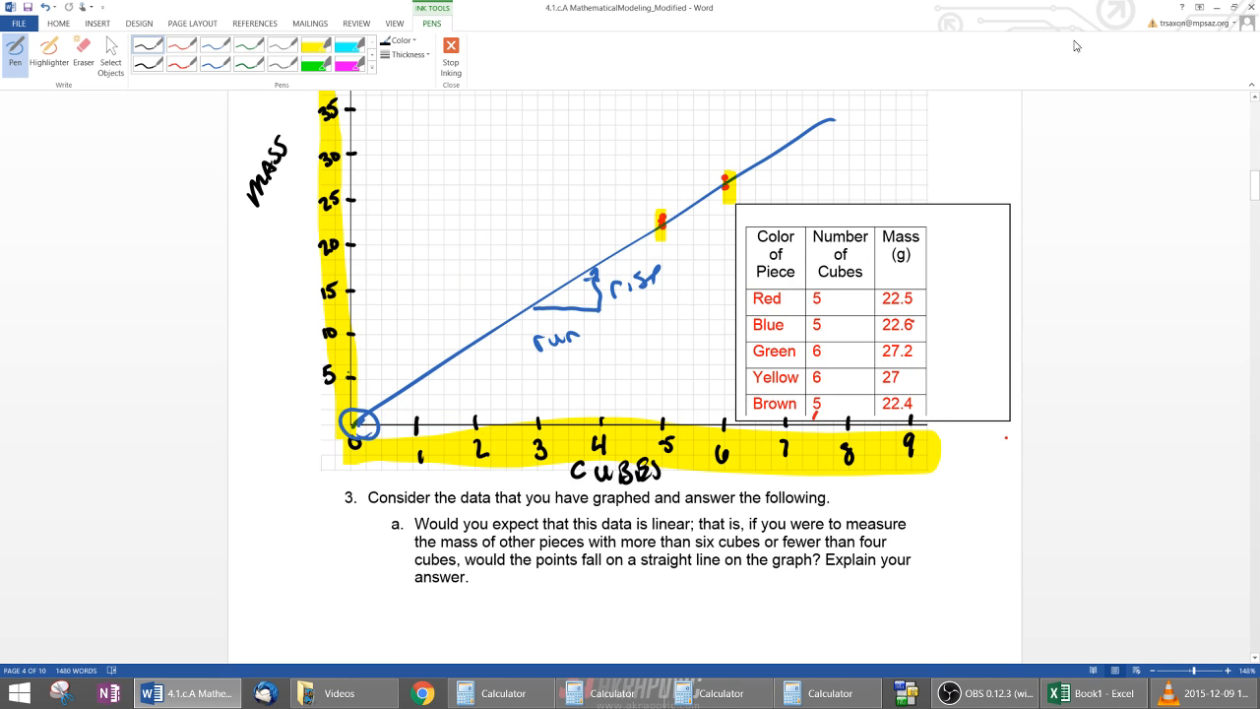
left_click(1218, 6)
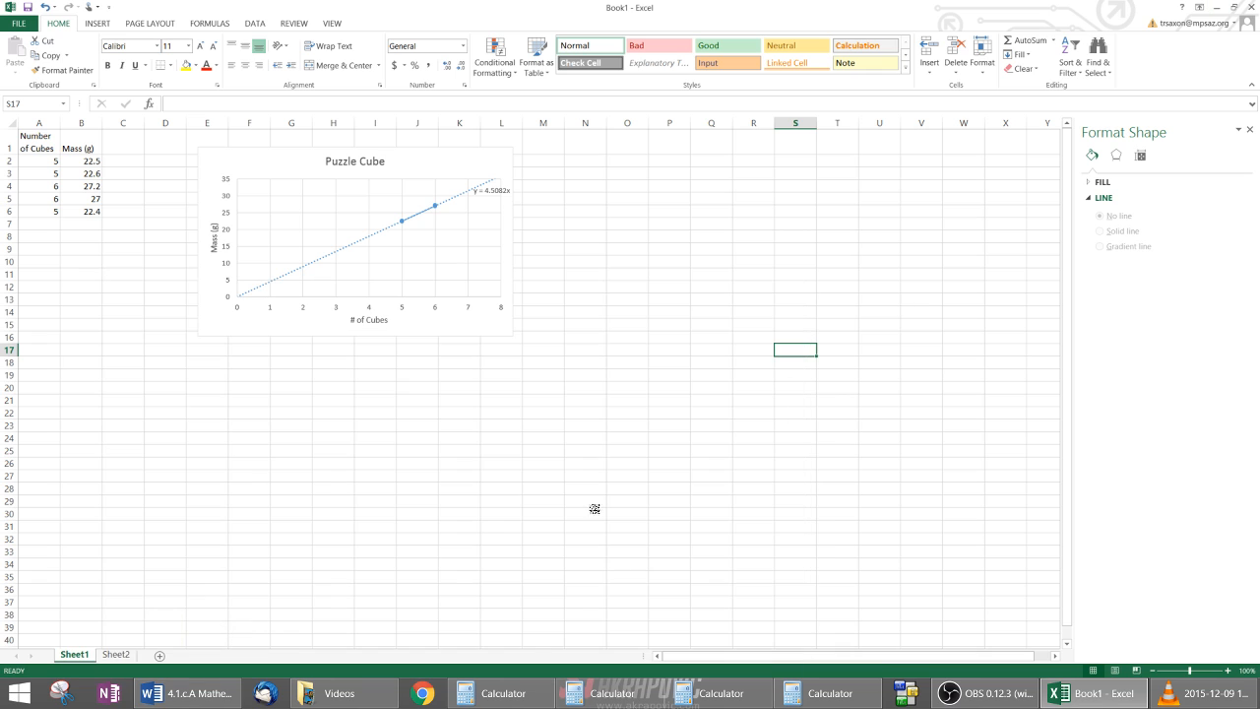